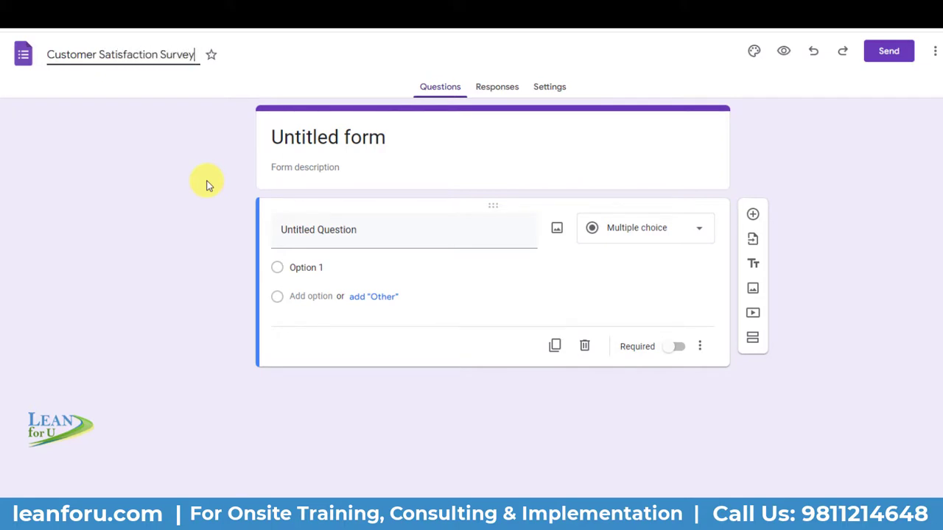
Title the form "Customer Satisfaction Survey" and describe it: "Please provide your feedback by filling this form. This will help us improve our products and services for you.".
{"action": "left_click", "coordinate": [301, 137]}
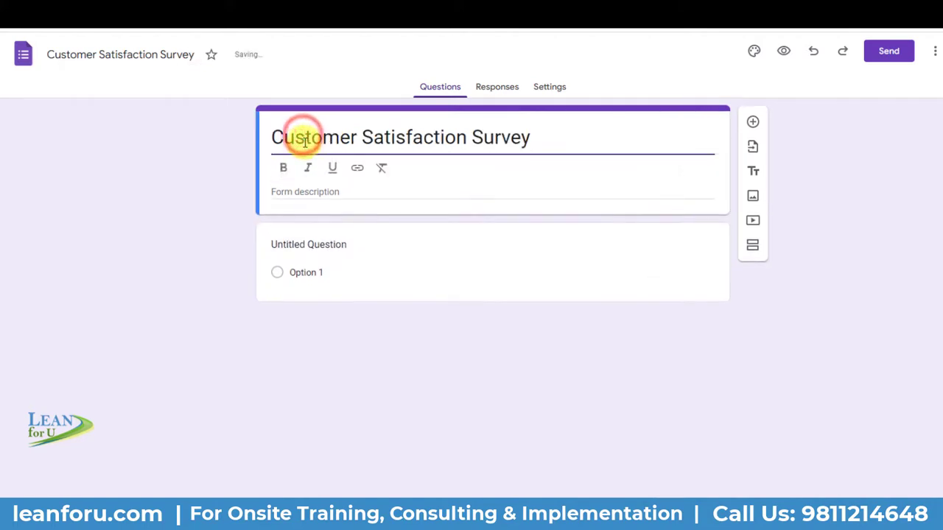
{"action": "key", "text": "Tab"}
{"action": "left_click", "coordinate": [355, 168]}
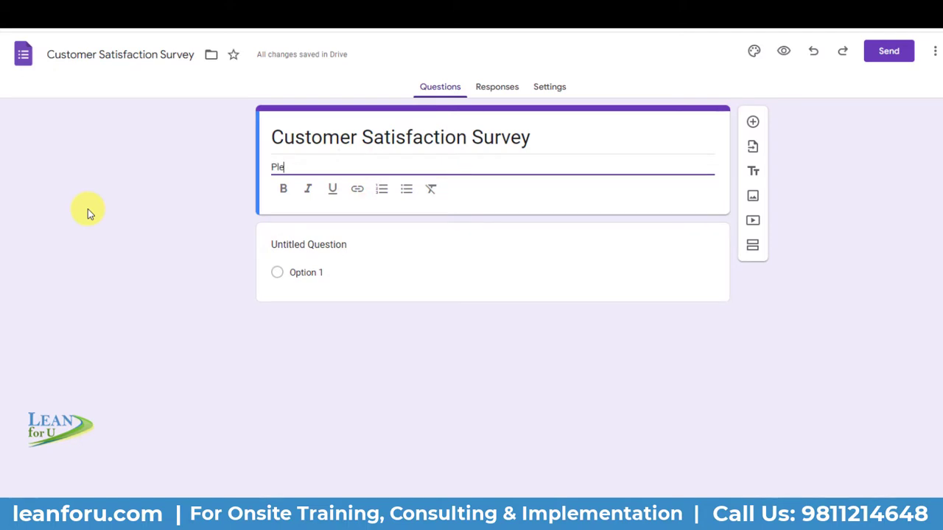
{"action": "type", "text": "Please provi"}
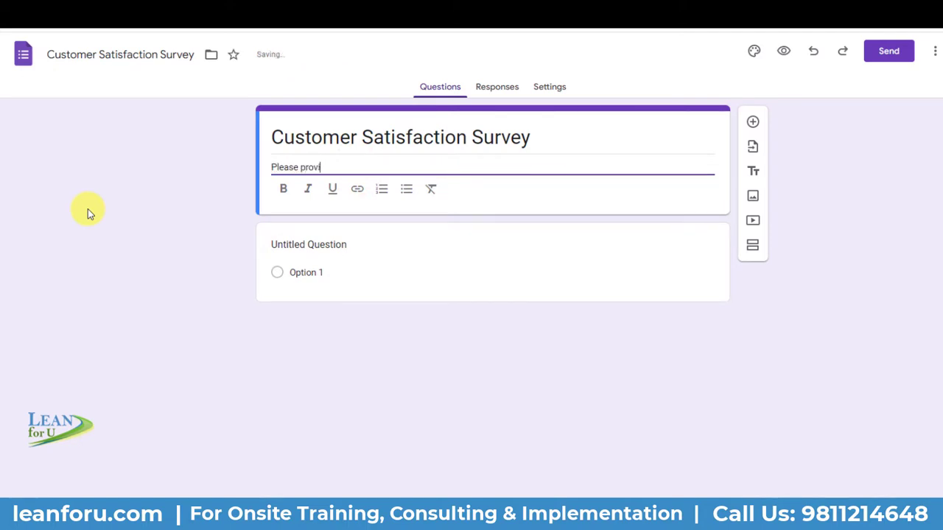
{"action": "type", "text": "de"}
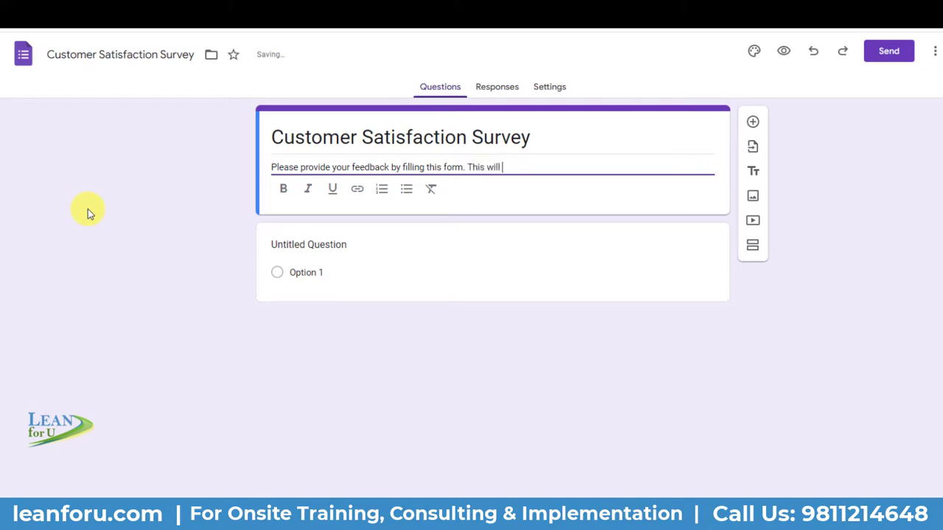
{"action": "type", "text": "help us improve our products and"}
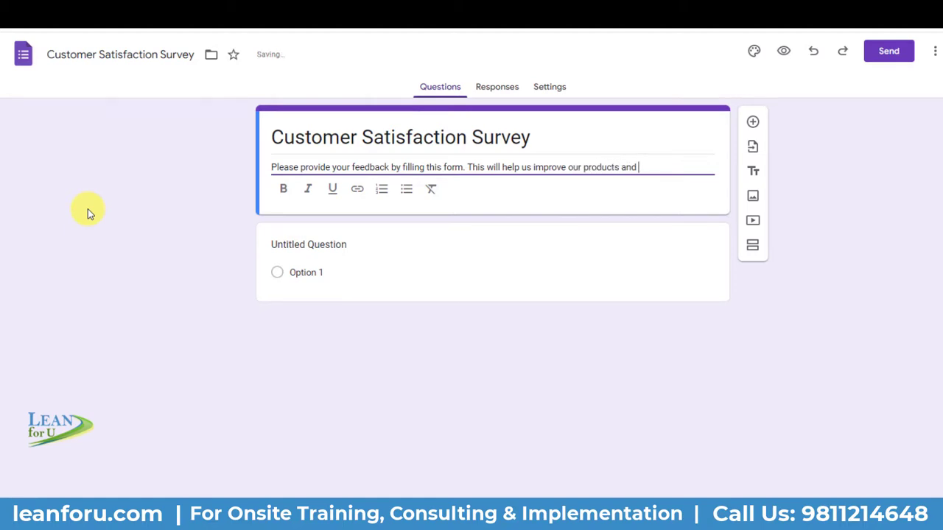
{"action": "key", "text": "BackSpace"}
{"action": "key", "text": "BackSpace"}
{"action": "key", "text": "BackSpace"}
{"action": "type", "text": "e"}
{"action": "left_click", "coordinate": [223, 198]}
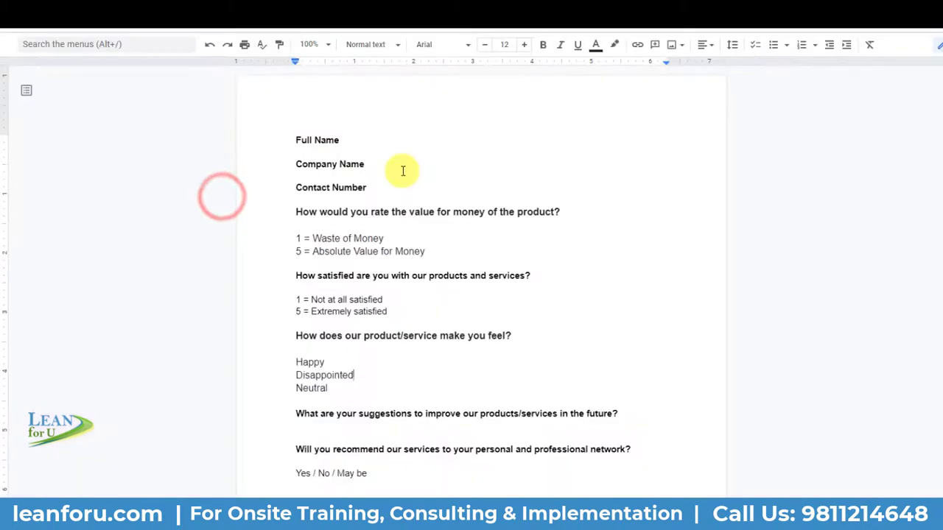
Copy "Full Name" from the Google Docs question list into the form's first question and extend it to "Your Full Name".
{"action": "left_click", "coordinate": [401, 473]}
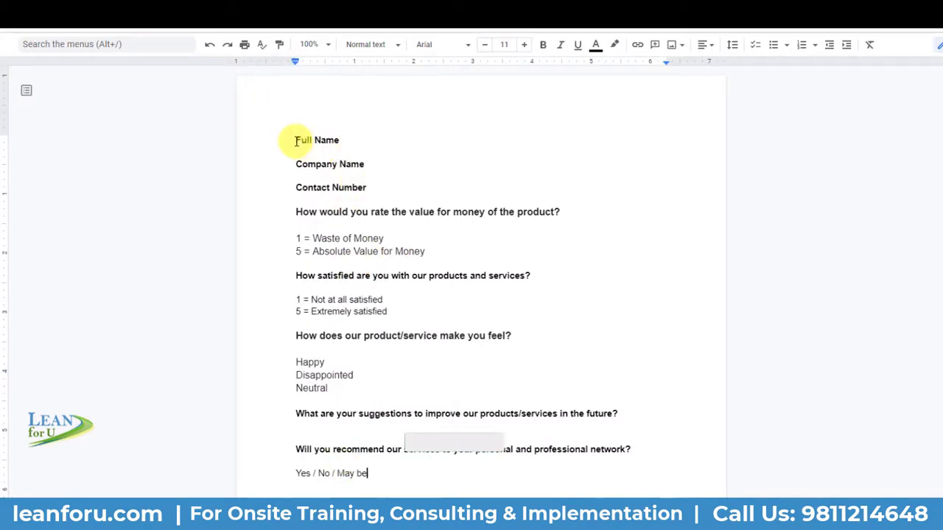
{"action": "left_click_drag", "start_coordinate": [296, 140], "coordinate": [338, 139]}
{"action": "key", "text": "ctrl+c"}
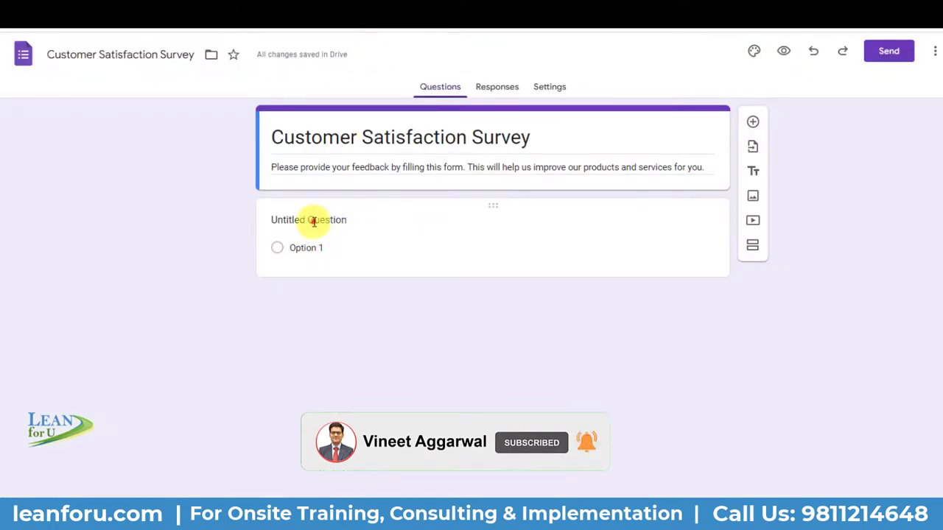
{"action": "left_click", "coordinate": [313, 221]}
{"action": "key", "text": "ctrl+v"}
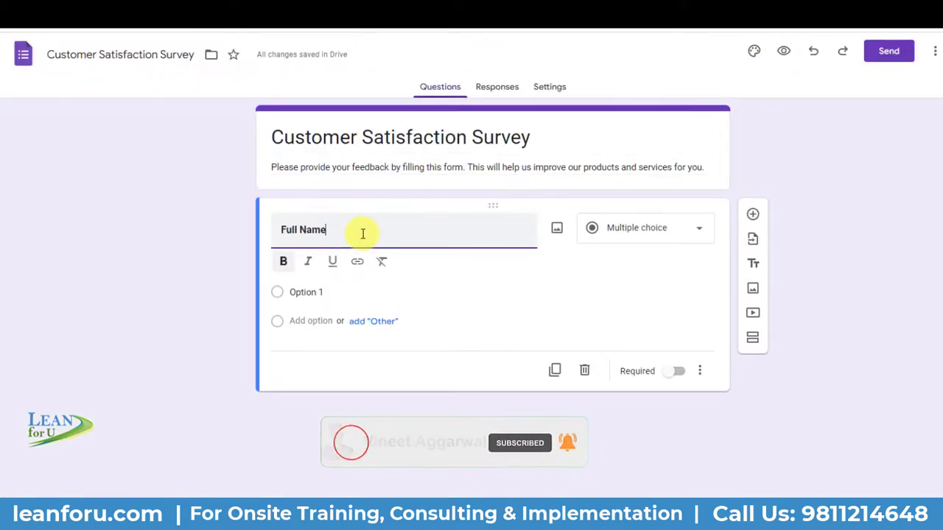
{"action": "left_click", "coordinate": [280, 229]}
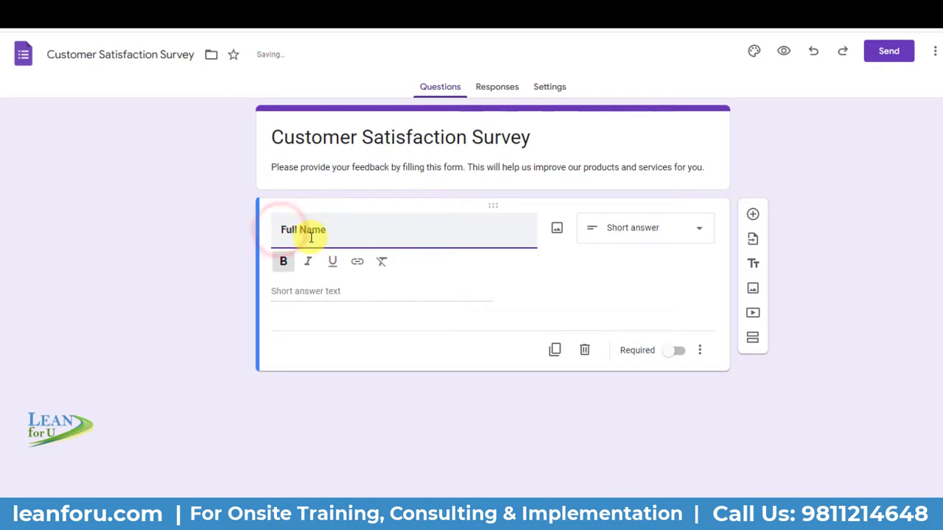
{"action": "type", "text": "Your"}
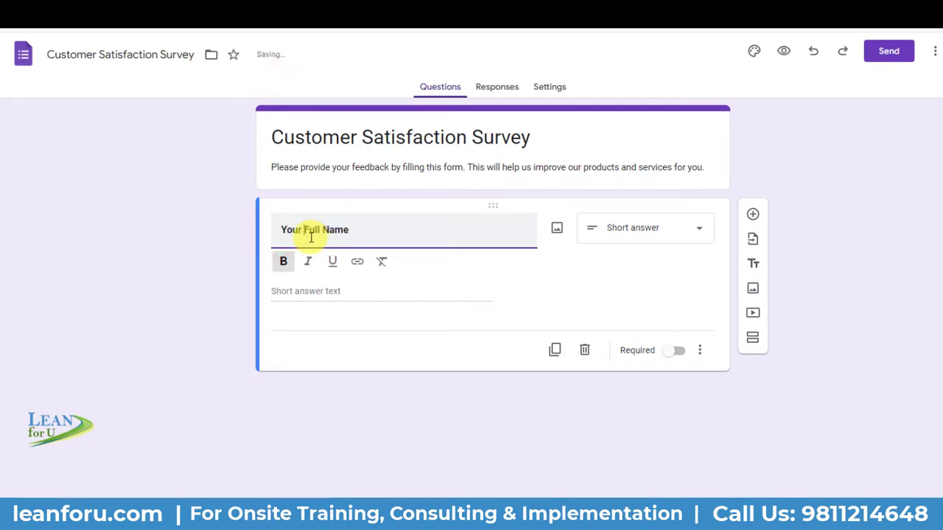
{"action": "left_click", "coordinate": [231, 300]}
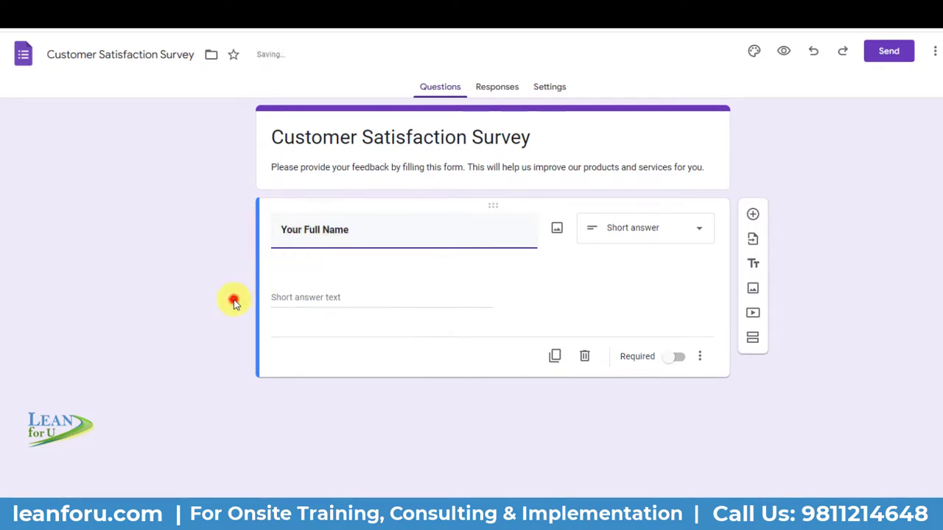
Copy "Company Name" from the Google Docs question list into a new form question below the full name question.
{"action": "left_click", "coordinate": [326, 302]}
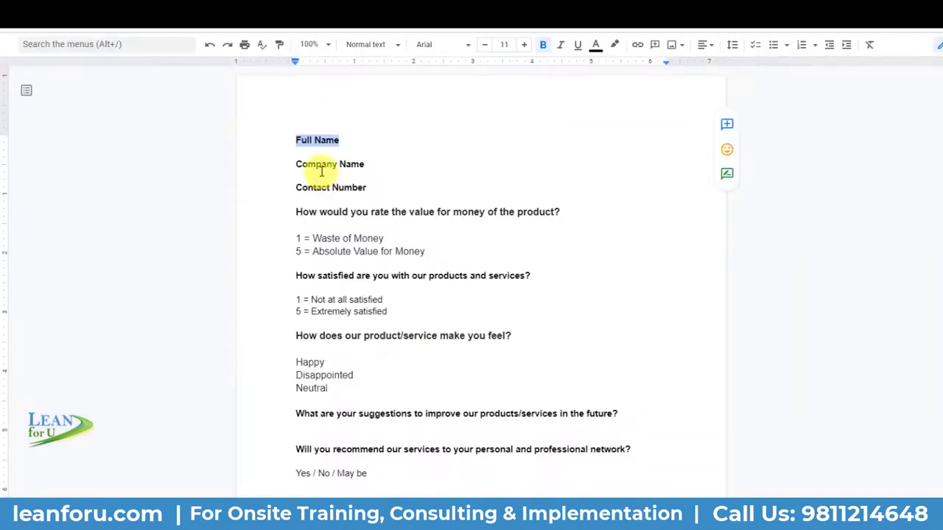
{"action": "left_click", "coordinate": [305, 165]}
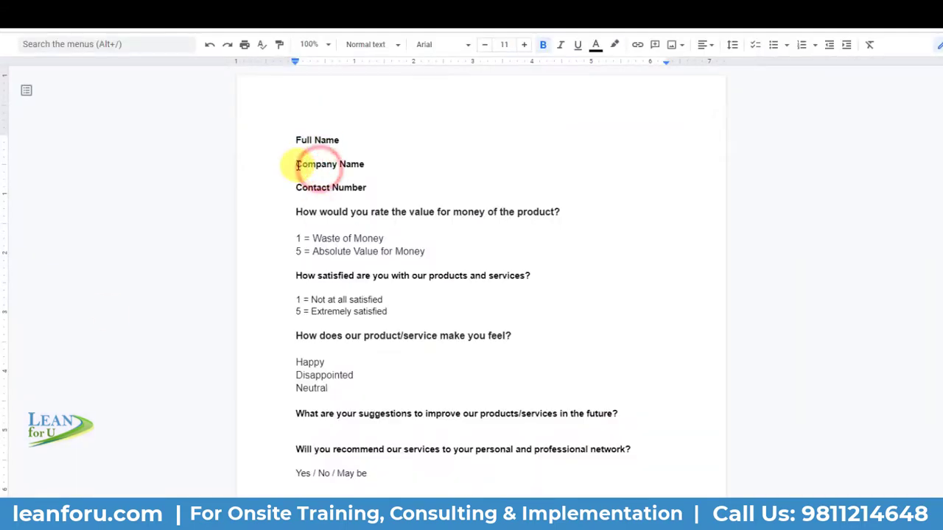
{"action": "left_click_drag", "start_coordinate": [297, 165], "coordinate": [364, 164]}
{"action": "key", "text": "ctrl+c"}
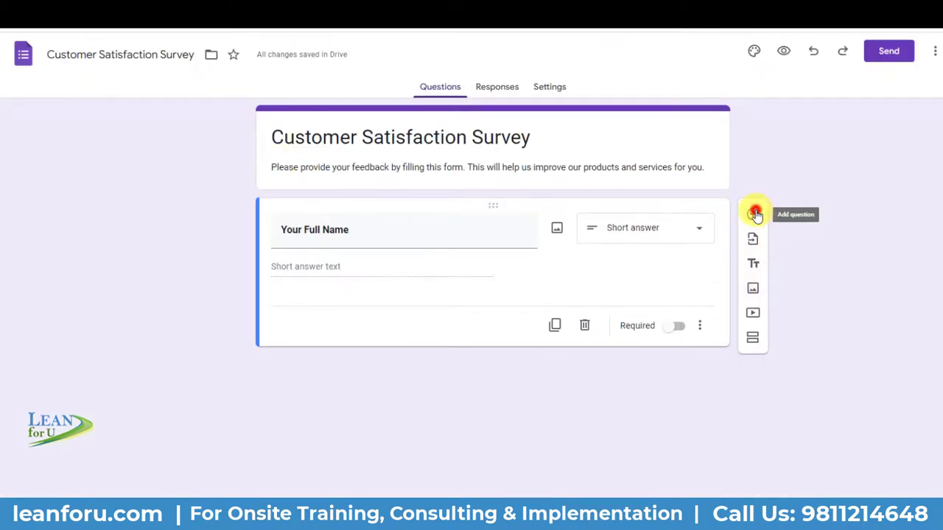
{"action": "left_click", "coordinate": [755, 213]}
{"action": "key", "text": "ctrl+v"}
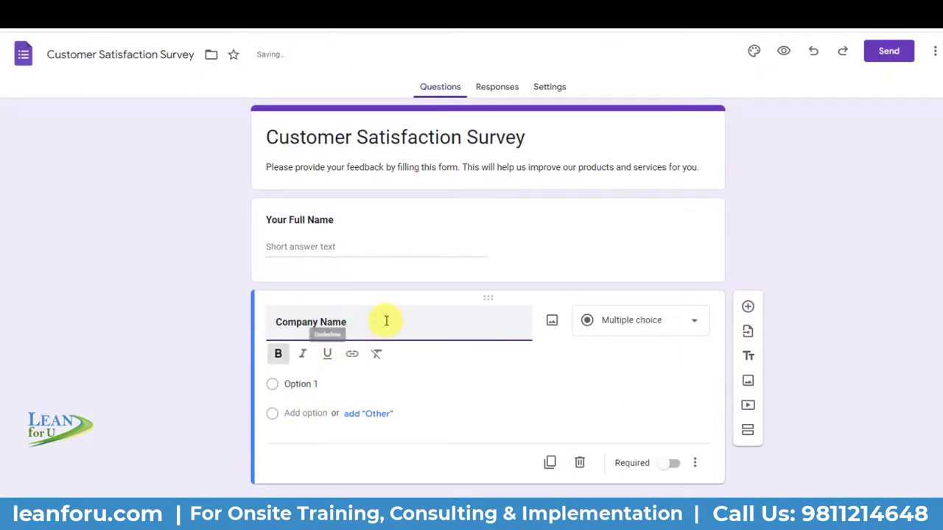
{"action": "left_click", "coordinate": [386, 320]}
{"action": "left_click", "coordinate": [310, 381]}
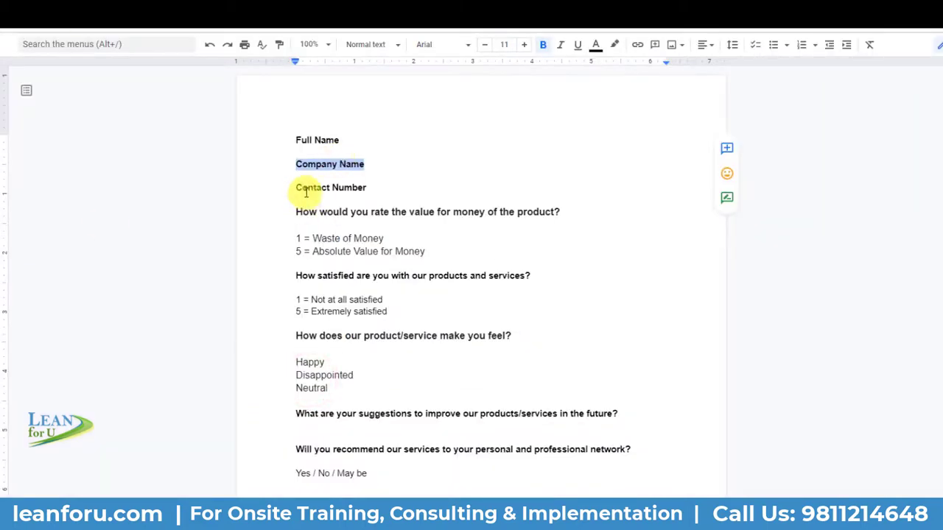
Copy "Contact Number" from the Google Docs question list into a new form question below Company Name.
{"action": "left_click", "coordinate": [299, 186]}
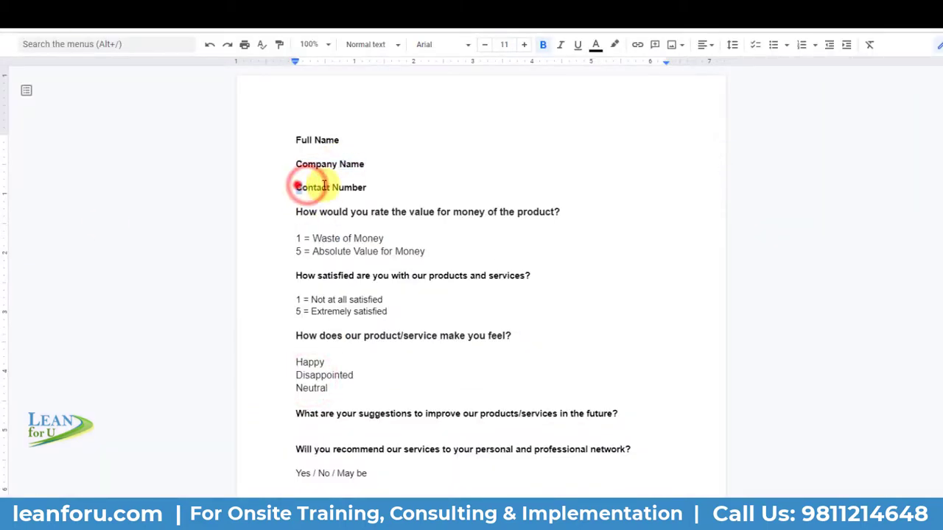
{"action": "left_click_drag", "start_coordinate": [325, 186], "coordinate": [370, 185]}
{"action": "key", "text": "ctrl+c"}
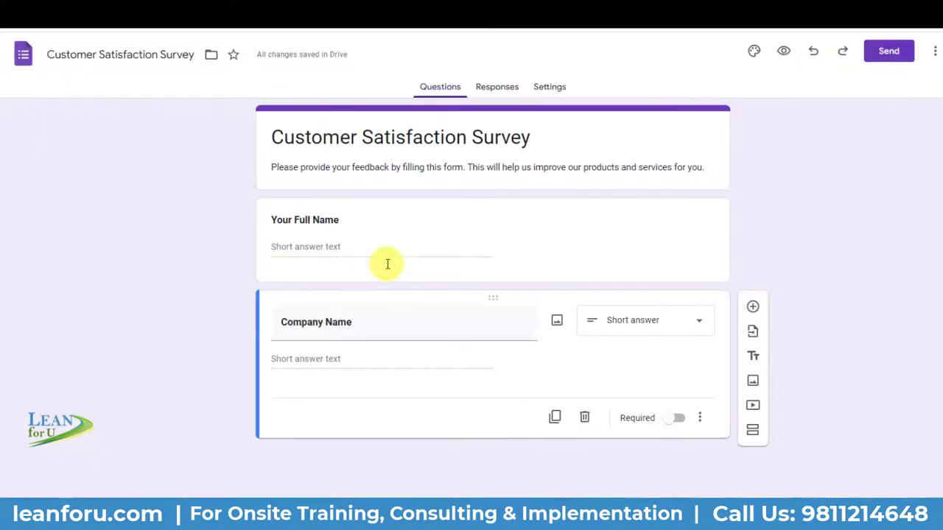
{"action": "left_click", "coordinate": [751, 307]}
{"action": "left_click", "coordinate": [305, 412]}
{"action": "key", "text": "ctrl+v"}
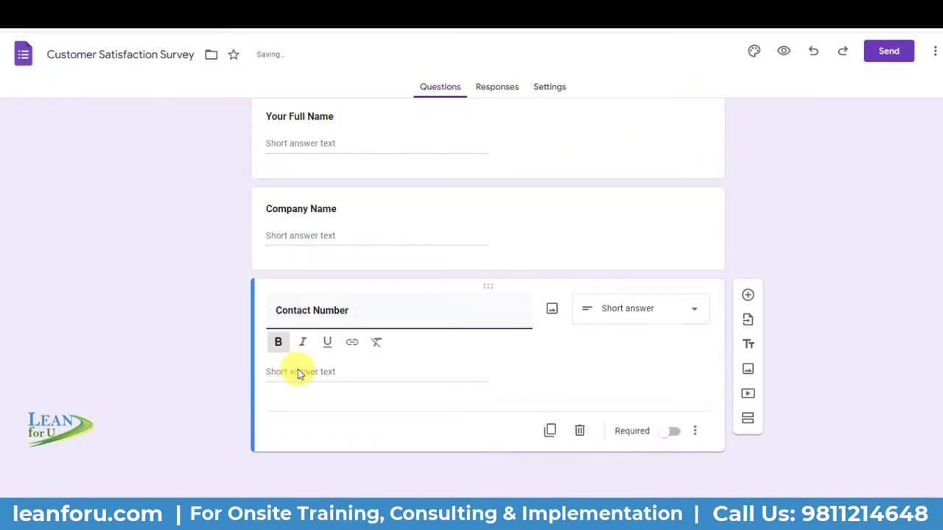
{"action": "left_click", "coordinate": [361, 314]}
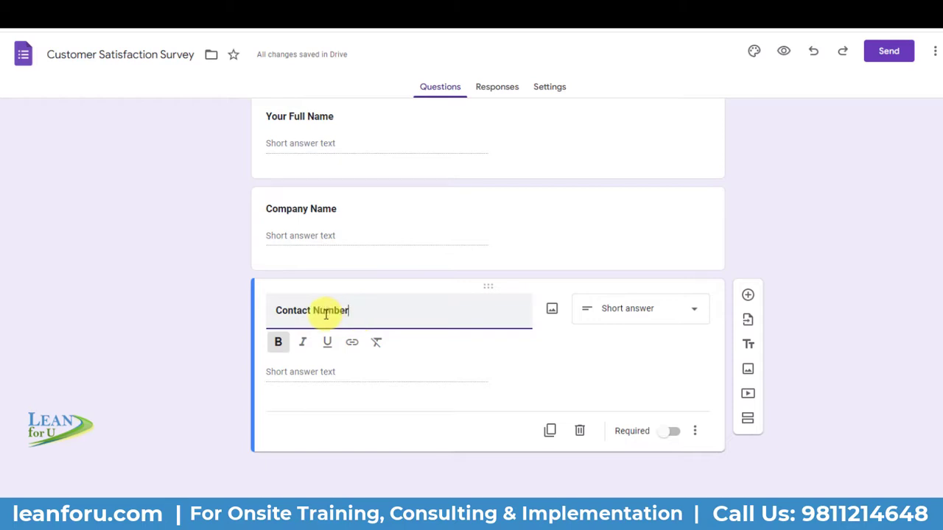
{"action": "scroll", "coordinate": [331, 184], "scroll_direction": "up", "scroll_amount": 3}
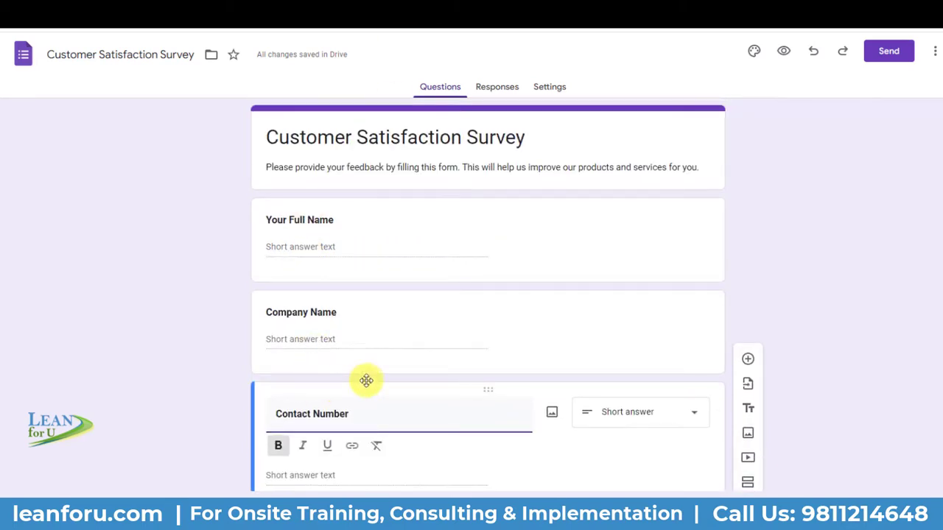
{"action": "scroll", "coordinate": [371, 379], "scroll_direction": "down", "scroll_amount": 3}
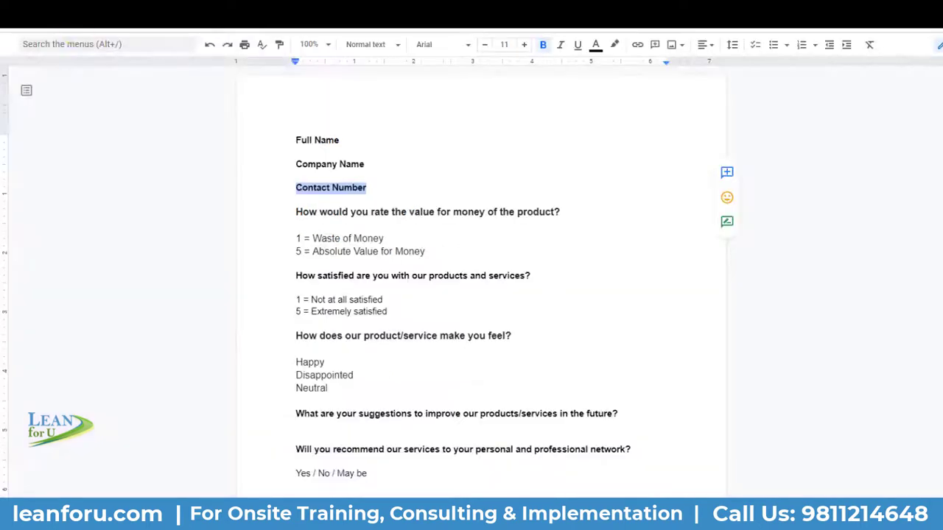
Add a question below Contact Number with the document's text "How would you rate the value for money of the product?".
{"action": "left_click", "coordinate": [296, 213]}
{"action": "left_click_drag", "start_coordinate": [320, 215], "coordinate": [560, 210]}
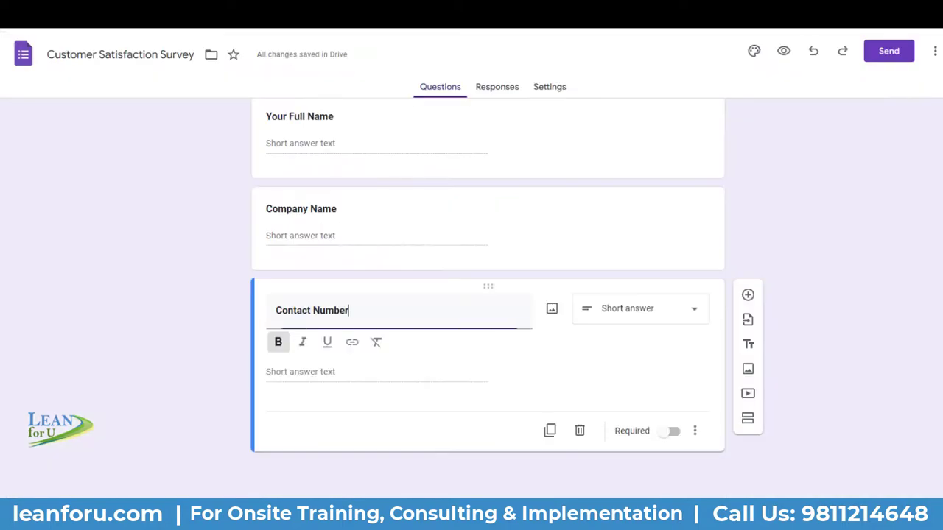
{"action": "left_click", "coordinate": [748, 295]}
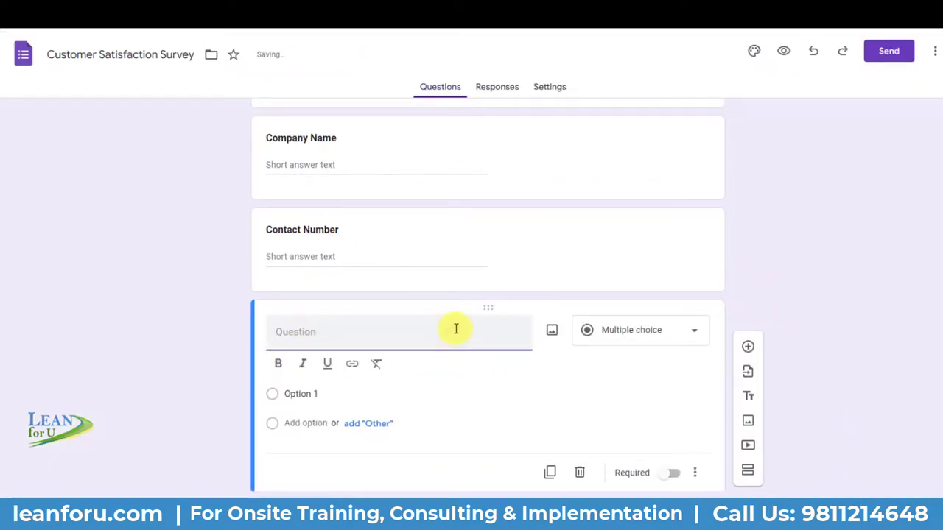
{"action": "scroll", "coordinate": [374, 329], "scroll_direction": "down", "scroll_amount": 1}
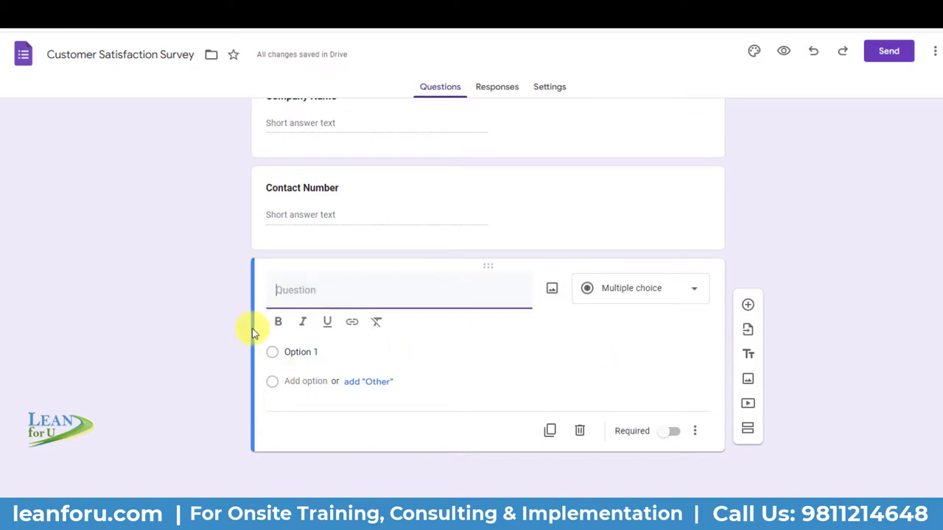
{"action": "type", "text": "How would you rate the value for money of the product?"}
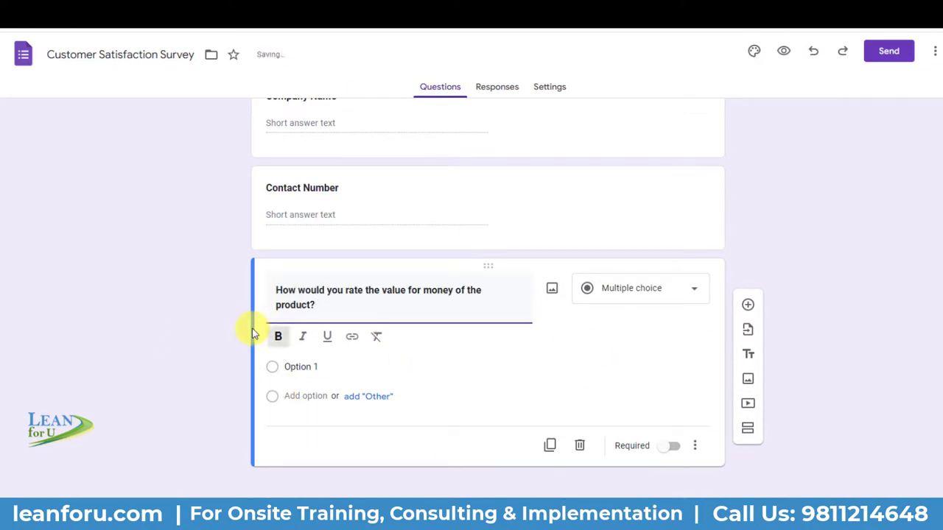
{"action": "left_click", "coordinate": [318, 308]}
{"action": "scroll", "coordinate": [205, 355], "scroll_direction": "down", "scroll_amount": 1}
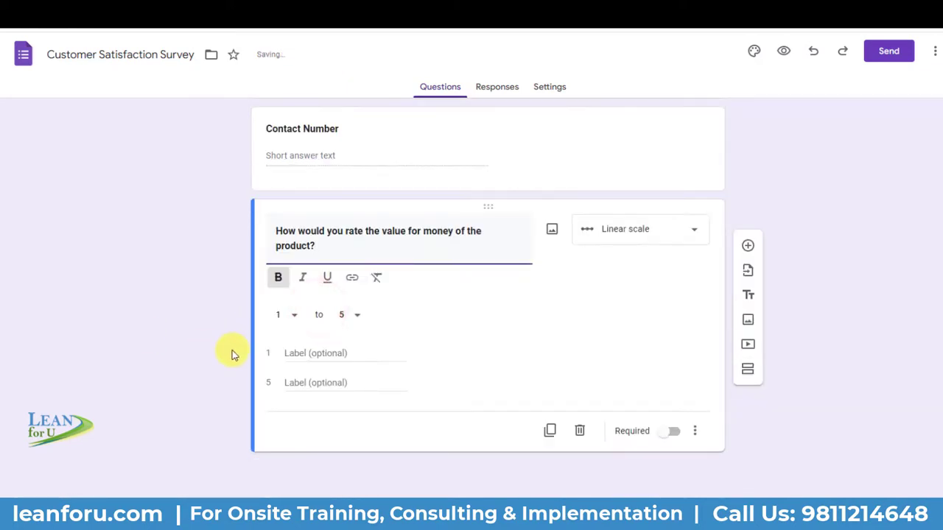
Set the value-for-money question to the Linear scale type with a range from 1 to 5.
{"action": "left_click", "coordinate": [695, 231]}
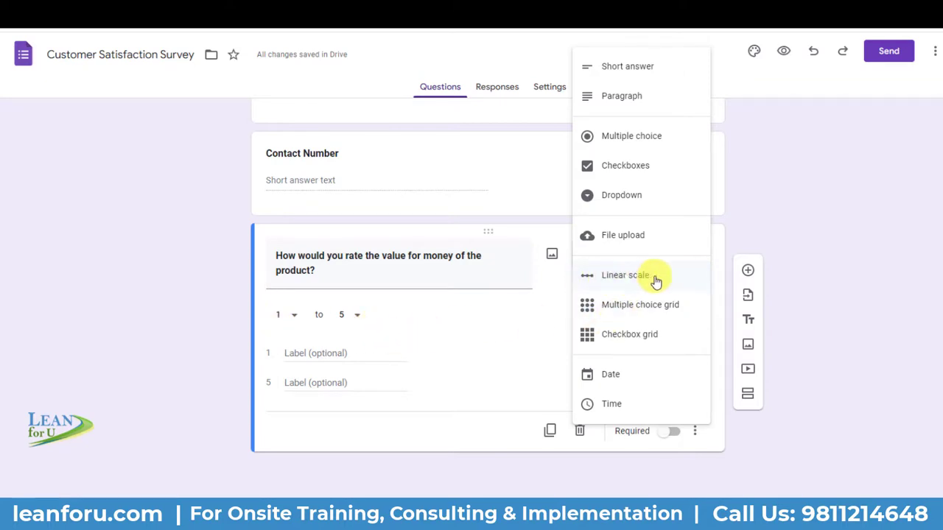
{"action": "left_click", "coordinate": [617, 276]}
{"action": "left_click", "coordinate": [291, 316]}
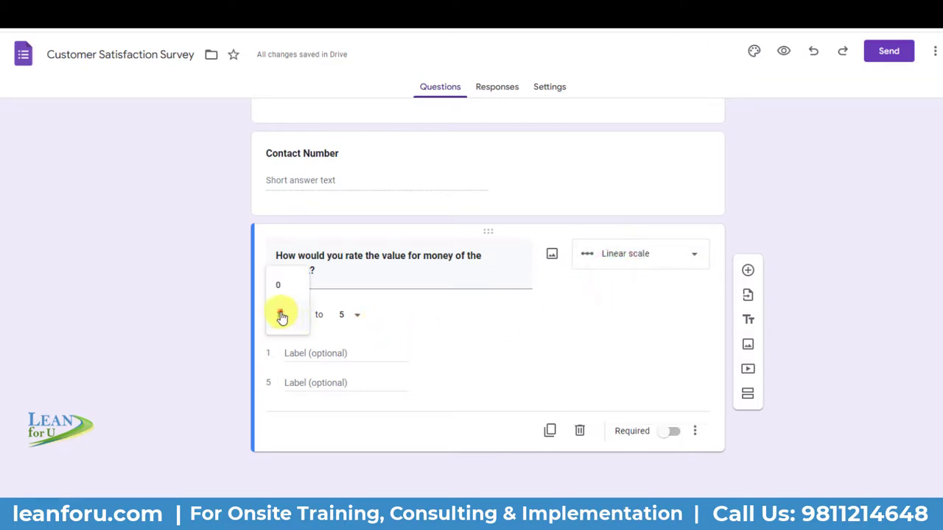
{"action": "left_click", "coordinate": [280, 314]}
{"action": "left_click", "coordinate": [356, 323]}
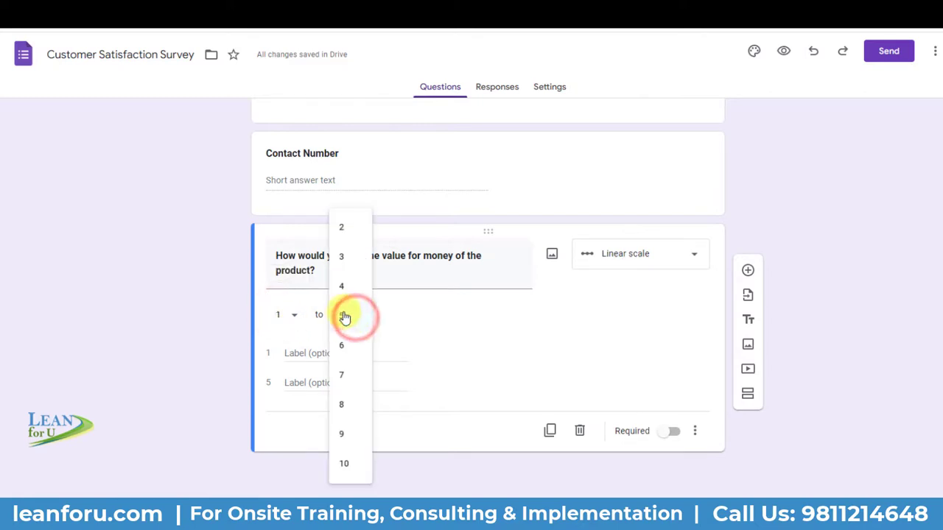
{"action": "left_click", "coordinate": [345, 316]}
Copy "Waste of Money" from the Google Docs list into the label for 1 on the value-for-money scale.
{"action": "left_click", "coordinate": [330, 355]}
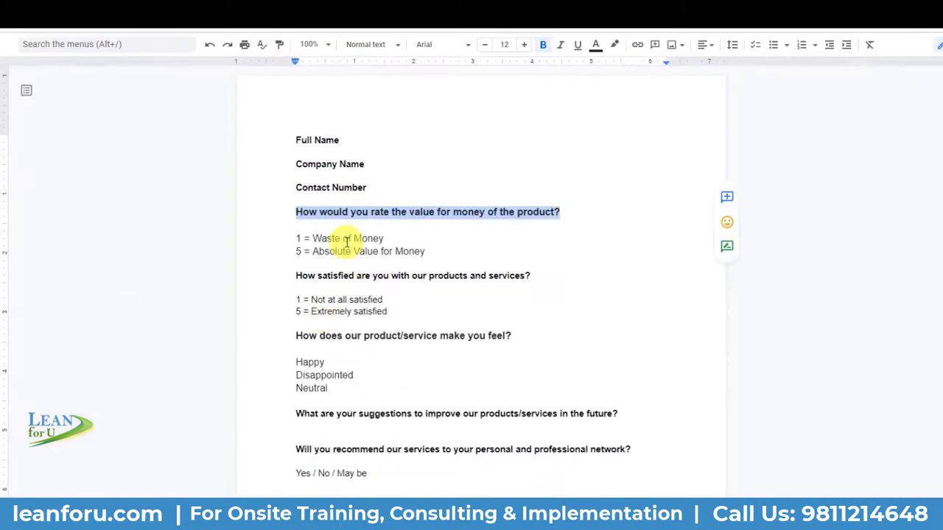
{"action": "left_click", "coordinate": [346, 241]}
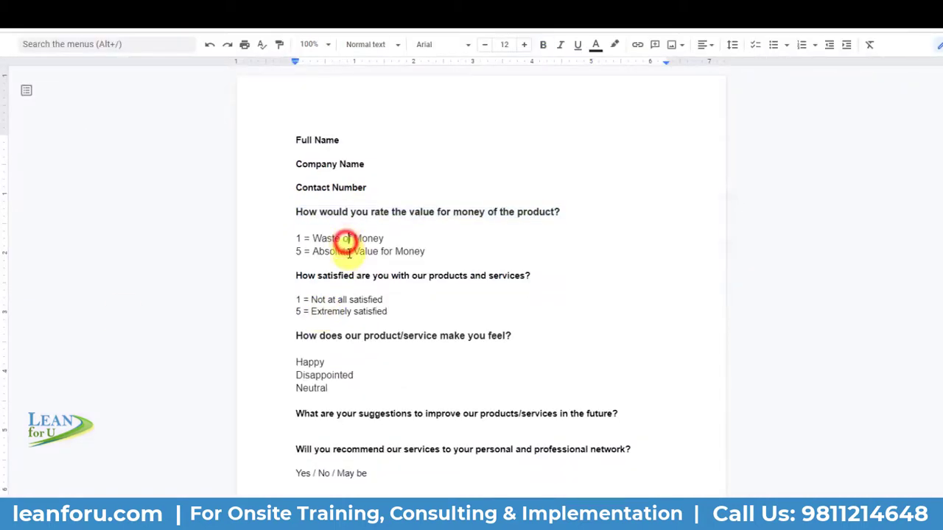
{"action": "left_click", "coordinate": [314, 236]}
{"action": "left_click_drag", "start_coordinate": [337, 236], "coordinate": [384, 239]}
{"action": "key", "text": "ctrl+c"}
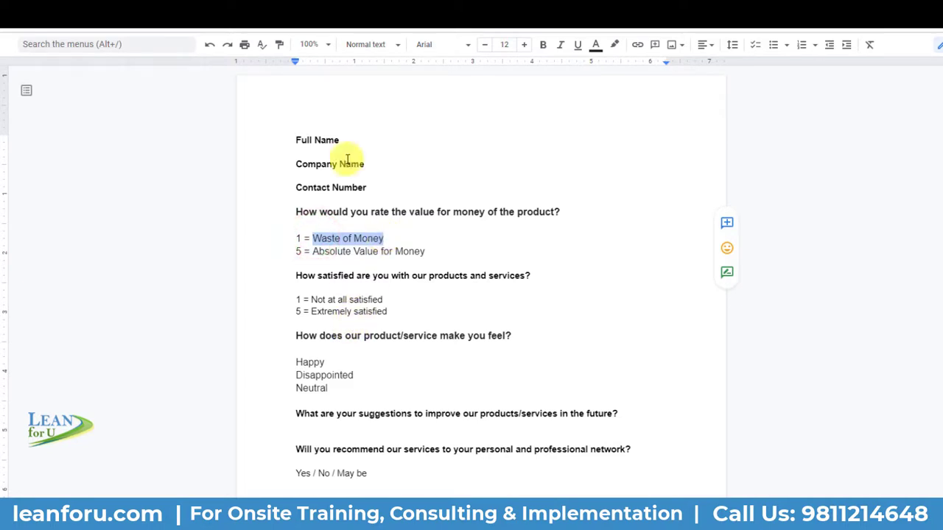
{"action": "left_click", "coordinate": [317, 355]}
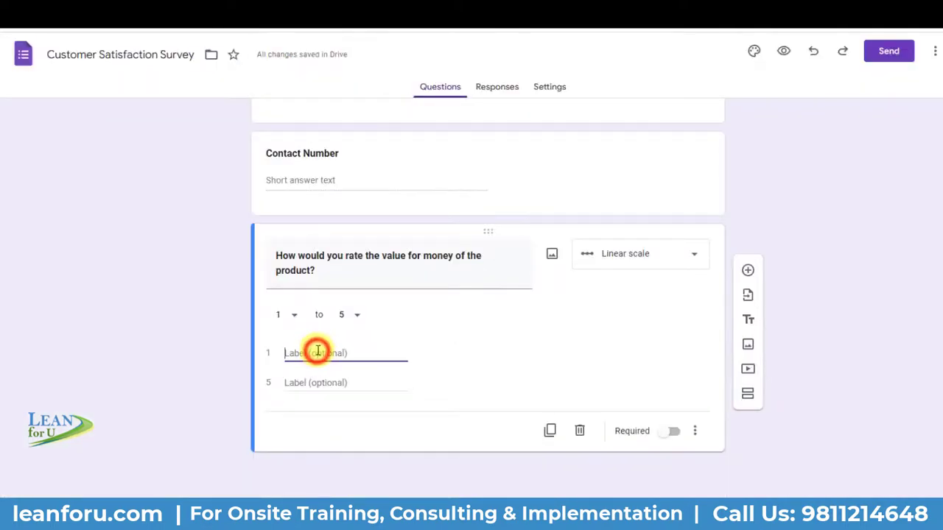
{"action": "key", "text": "ctrl+v"}
Label 5 on the value-for-money scale with the document's text "Absolute Value for Money".
{"action": "left_click", "coordinate": [317, 380]}
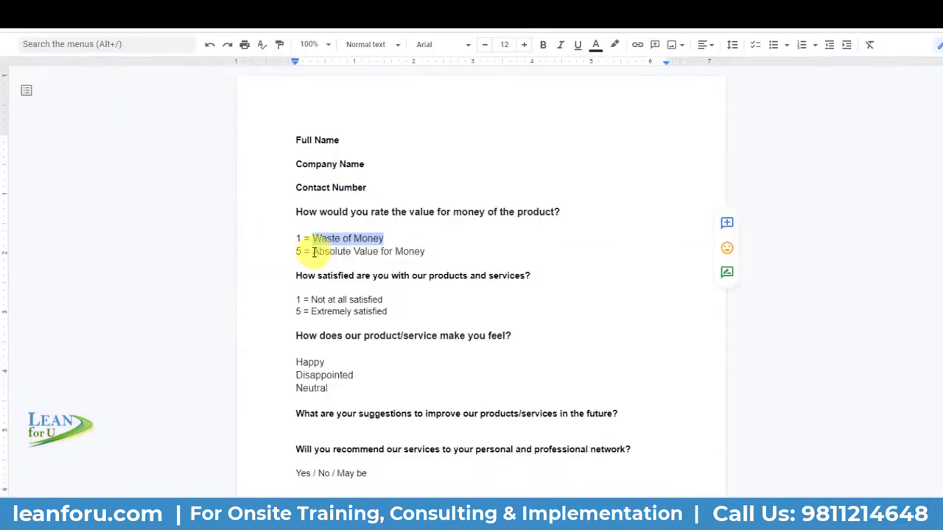
{"action": "left_click_drag", "start_coordinate": [313, 251], "coordinate": [467, 251]}
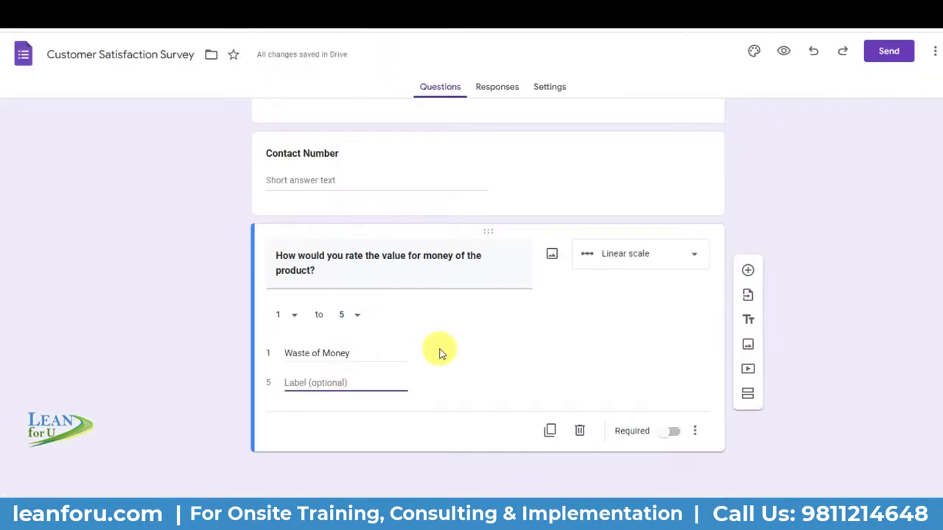
{"action": "type", "text": "Absolute Value for Money"}
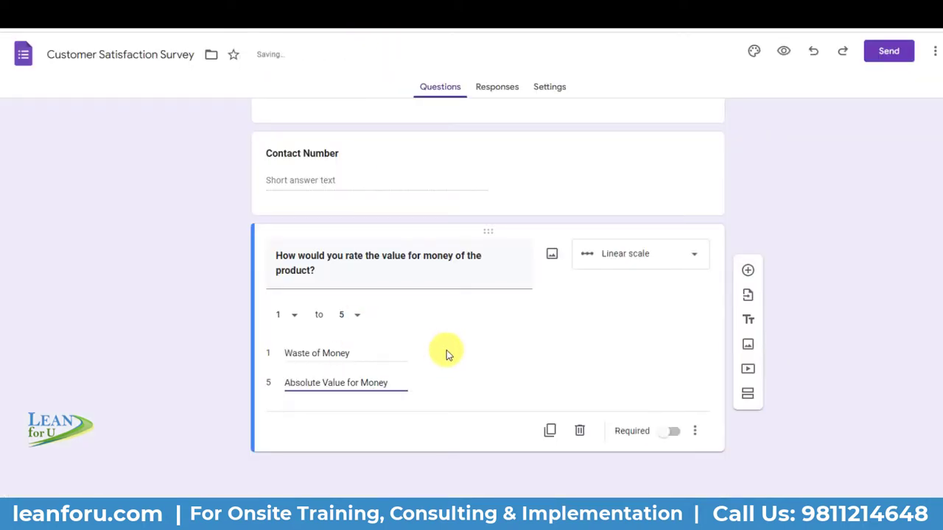
{"action": "left_click", "coordinate": [843, 290]}
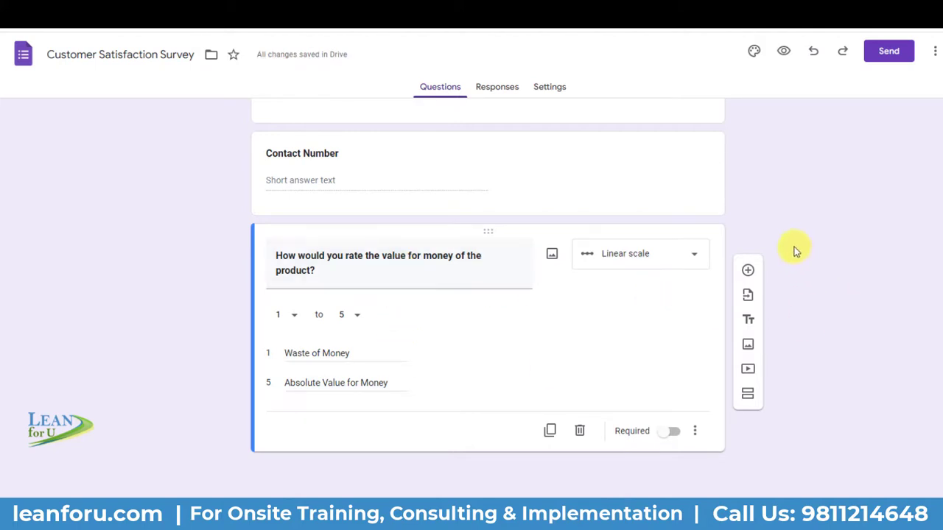
Add a question below the value-for-money scale with the document's text "How satisfied are you with our products and services?".
{"action": "left_click", "coordinate": [748, 273]}
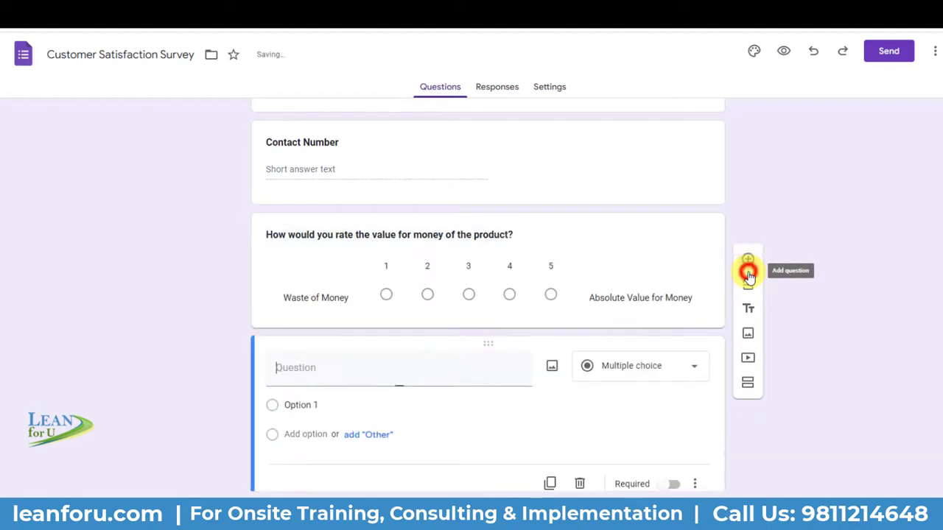
{"action": "left_click", "coordinate": [148, 14]}
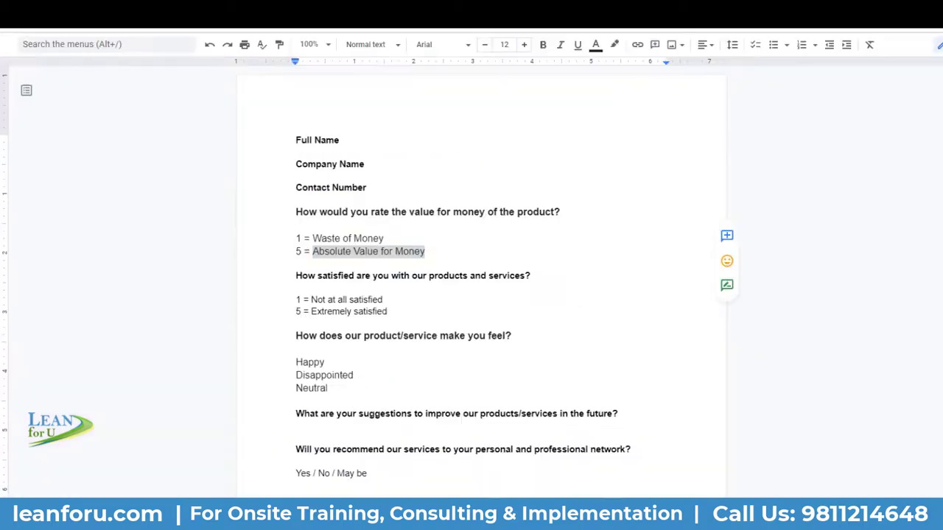
{"action": "left_click", "coordinate": [358, 275]}
{"action": "left_click_drag", "start_coordinate": [296, 275], "coordinate": [528, 275]}
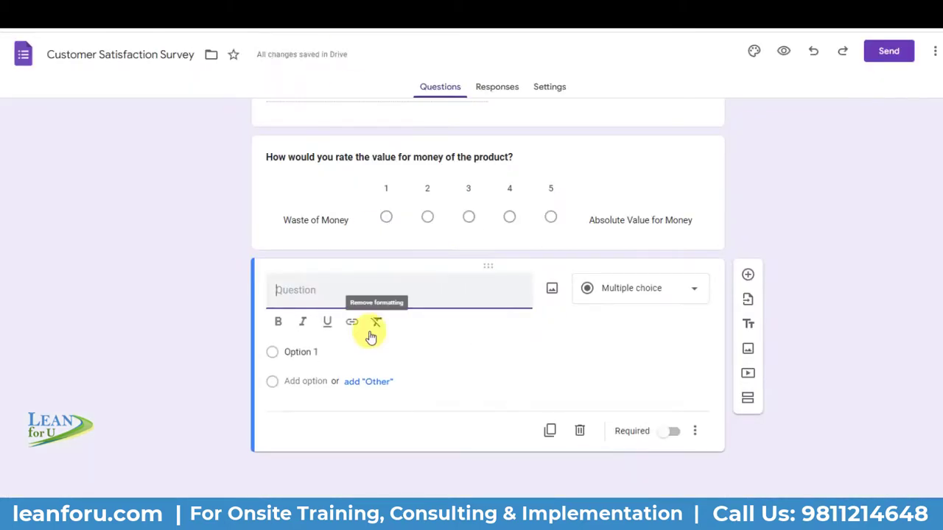
{"action": "type", "text": "How satisfied are you with our products and services?"}
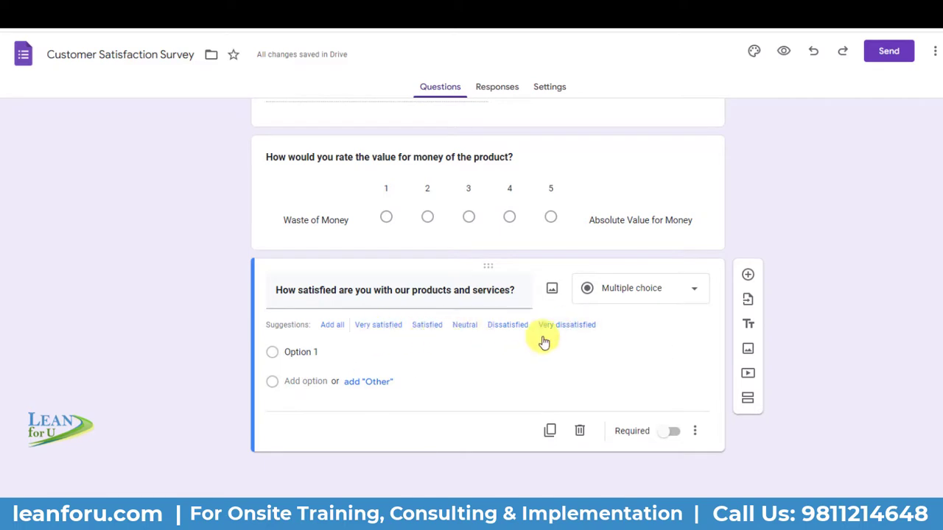
Add all suggested answers, from Very satisfied to Very dissatisfied, to the satisfaction question and keep its type as Multiple choice.
{"action": "left_click", "coordinate": [334, 328]}
{"action": "left_click", "coordinate": [228, 339]}
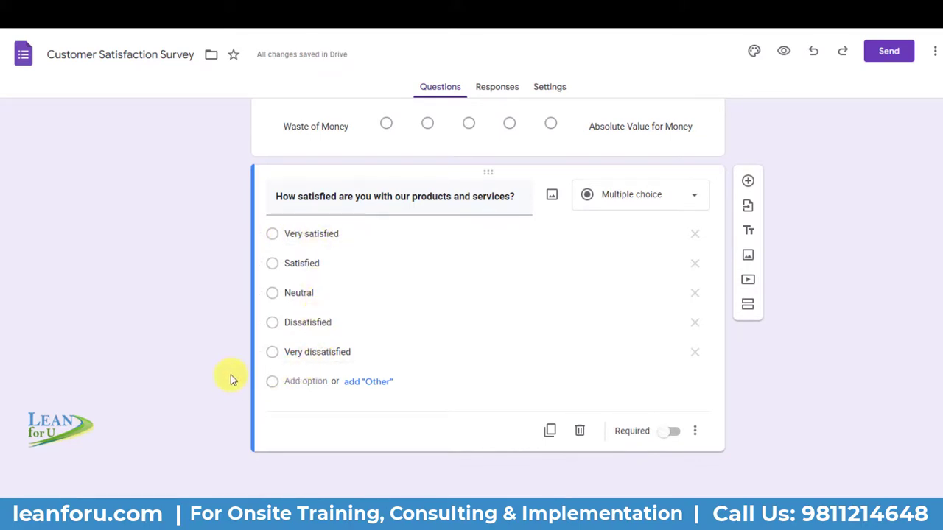
{"action": "left_click", "coordinate": [686, 197]}
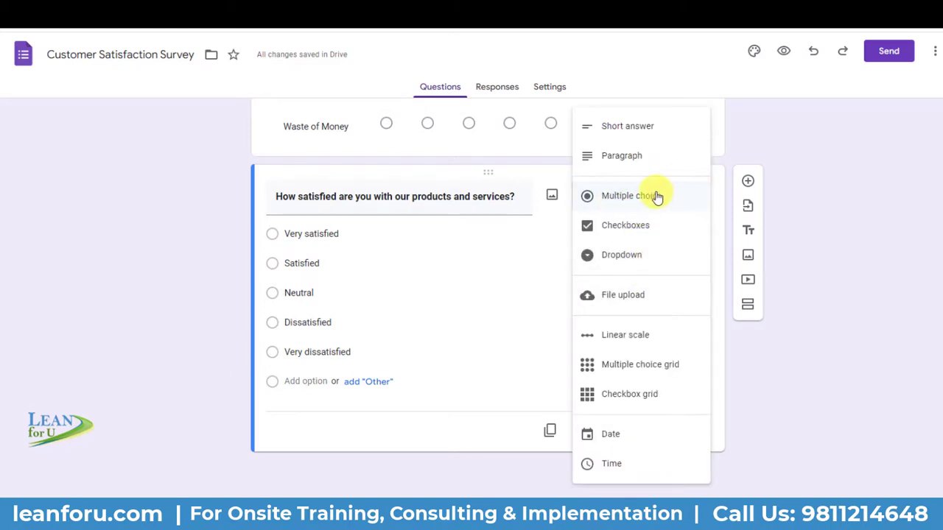
{"action": "left_click", "coordinate": [818, 195]}
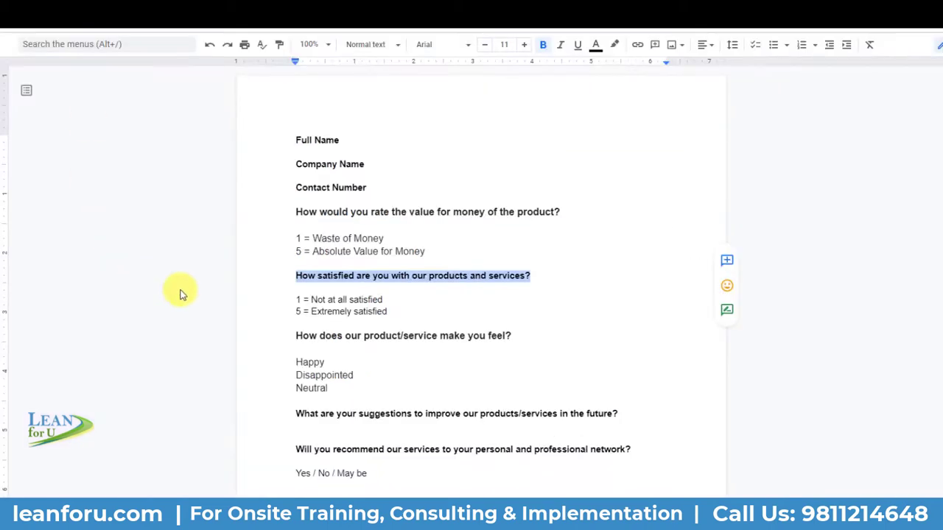
Copy "How does our product/service make you feel?" from the Google Docs list into a new form question below the satisfaction question.
{"action": "scroll", "coordinate": [301, 248], "scroll_direction": "down", "scroll_amount": 3}
{"action": "scroll", "coordinate": [327, 289], "scroll_direction": "up", "scroll_amount": 2}
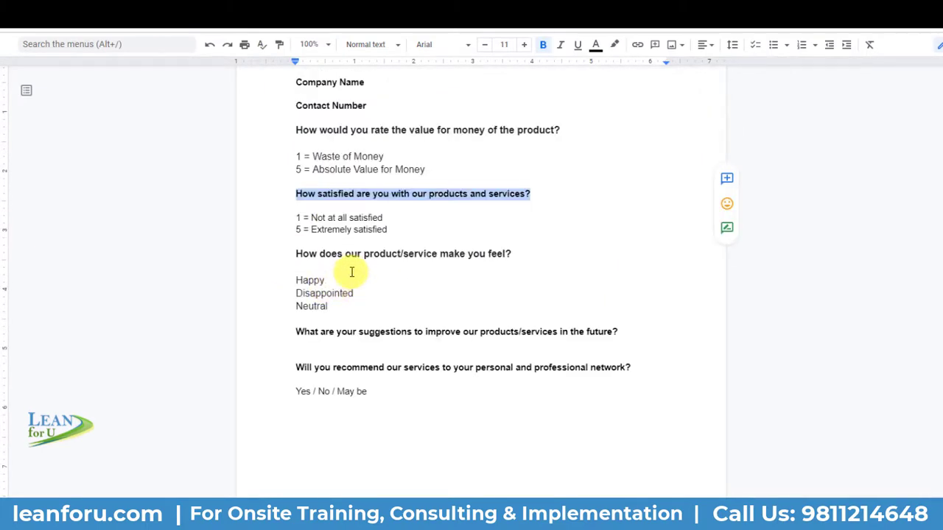
{"action": "left_click_drag", "start_coordinate": [295, 253], "coordinate": [511, 253]}
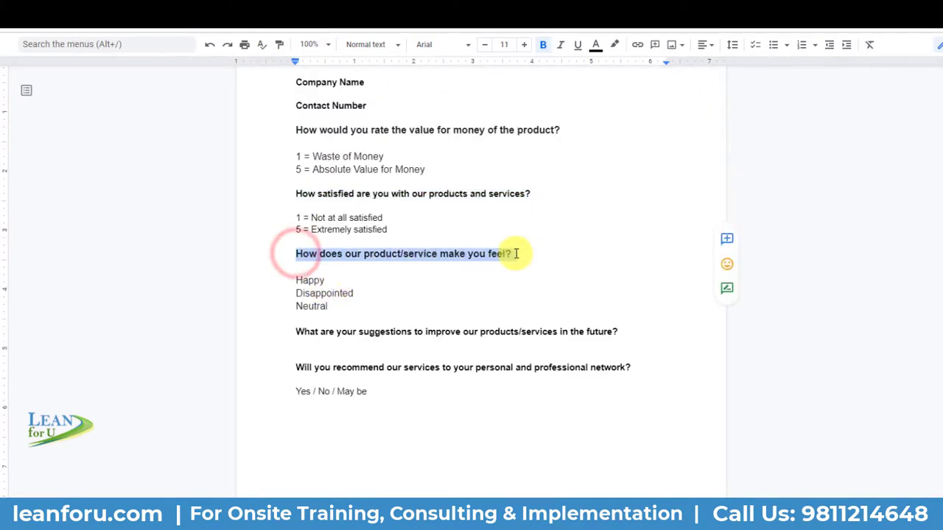
{"action": "left_click", "coordinate": [512, 253]}
{"action": "left_click_drag", "start_coordinate": [296, 254], "coordinate": [511, 254]}
{"action": "key", "text": "ctrl+c"}
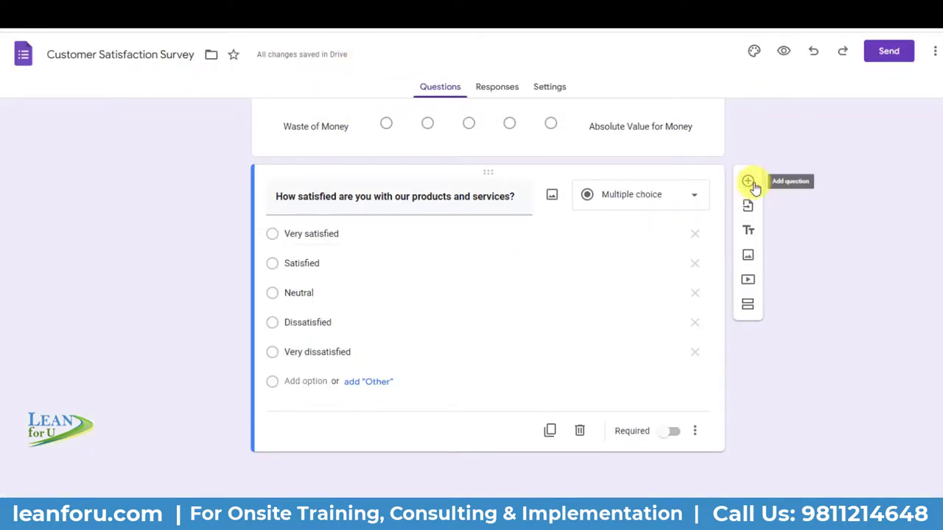
{"action": "left_click", "coordinate": [747, 182]}
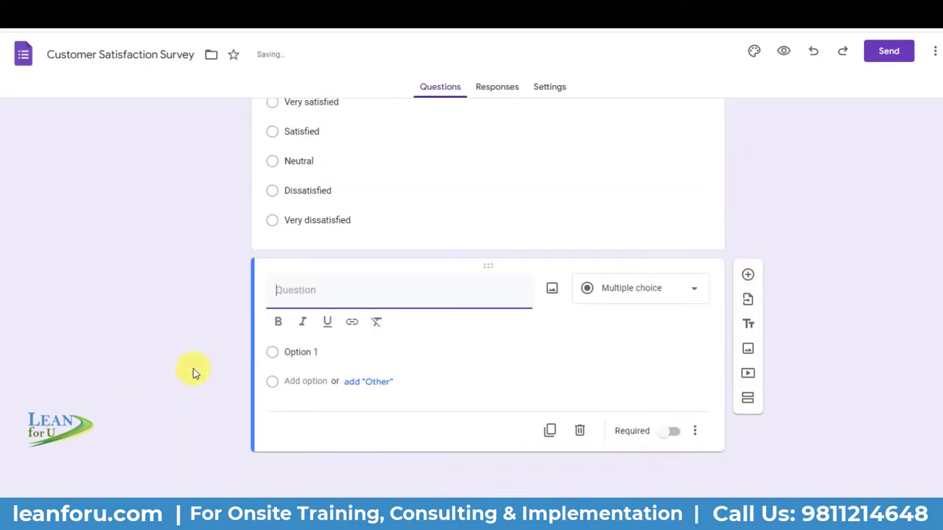
{"action": "key", "text": "ctrl+v"}
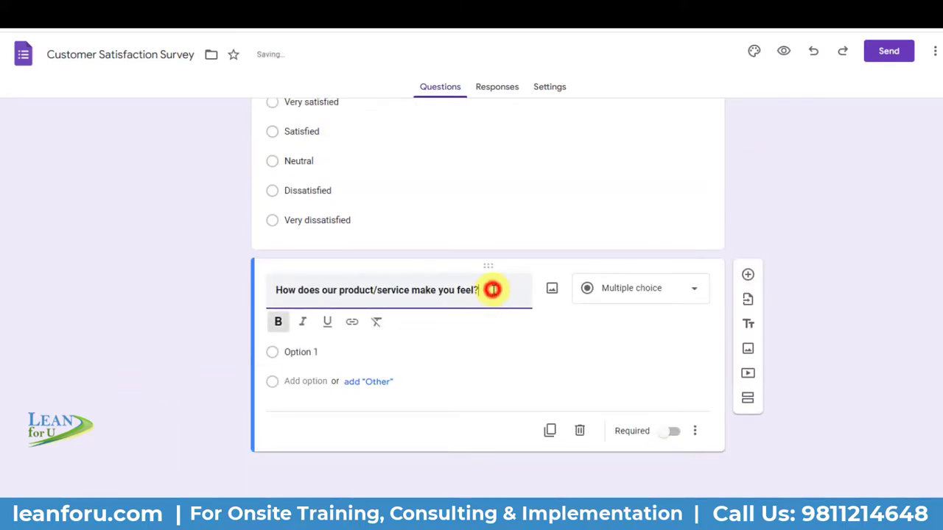
{"action": "left_click", "coordinate": [238, 337]}
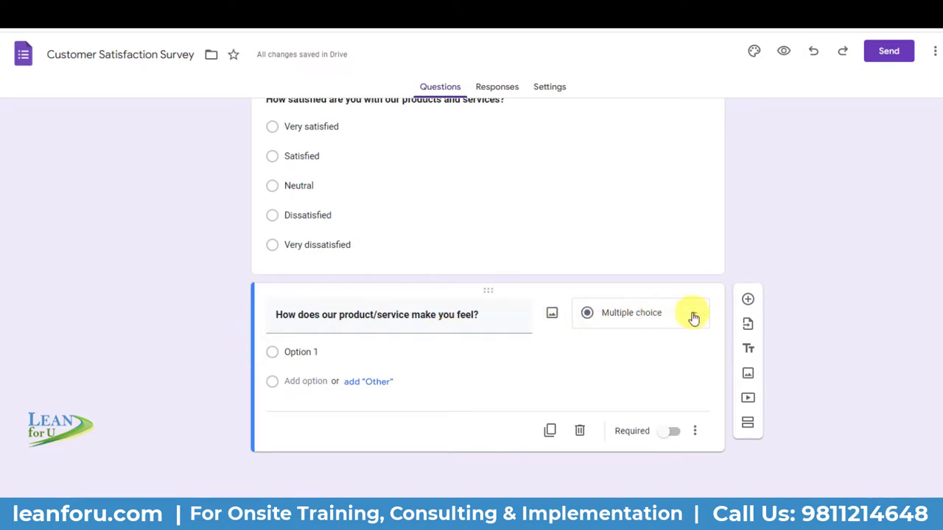
Copy "Happy" from the Google Docs list into the first answer option of the product/service feeling question.
{"action": "triple_click", "coordinate": [494, 316]}
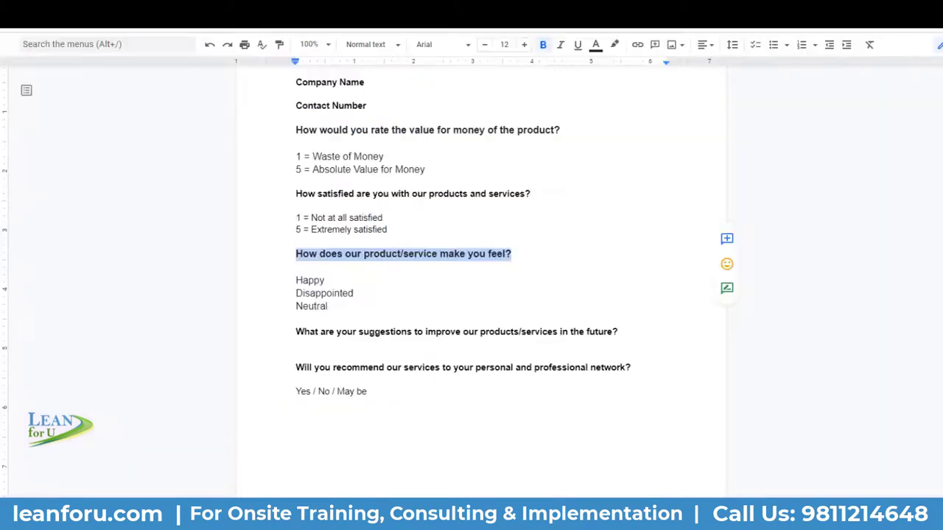
{"action": "left_click", "coordinate": [310, 302]}
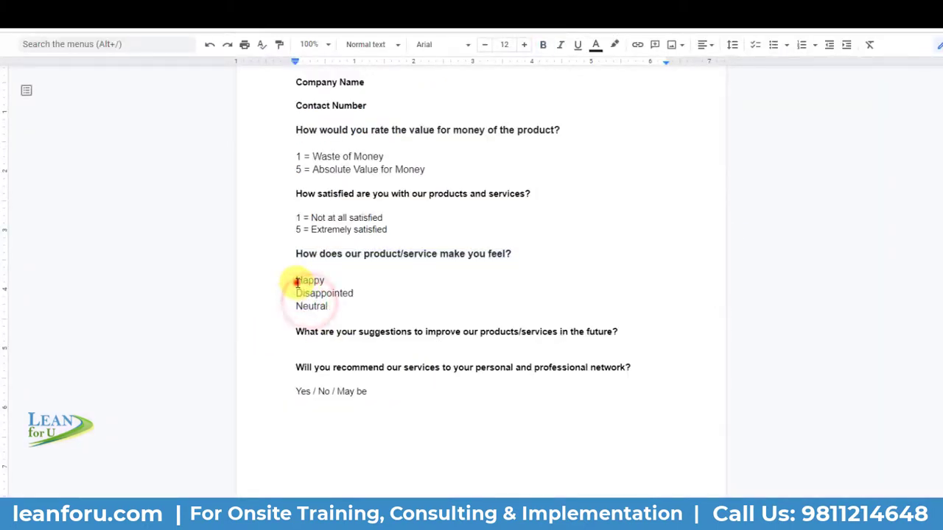
{"action": "double_click", "coordinate": [298, 281]}
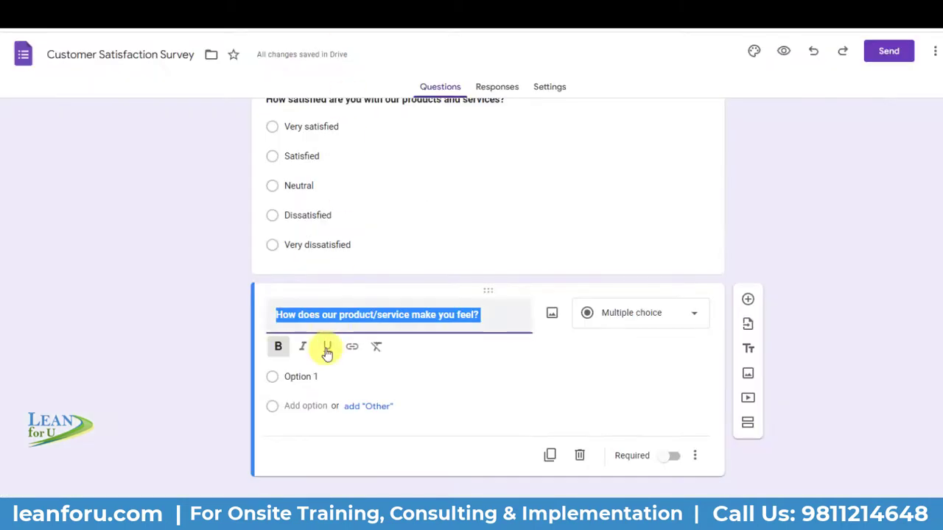
{"action": "left_click", "coordinate": [299, 377]}
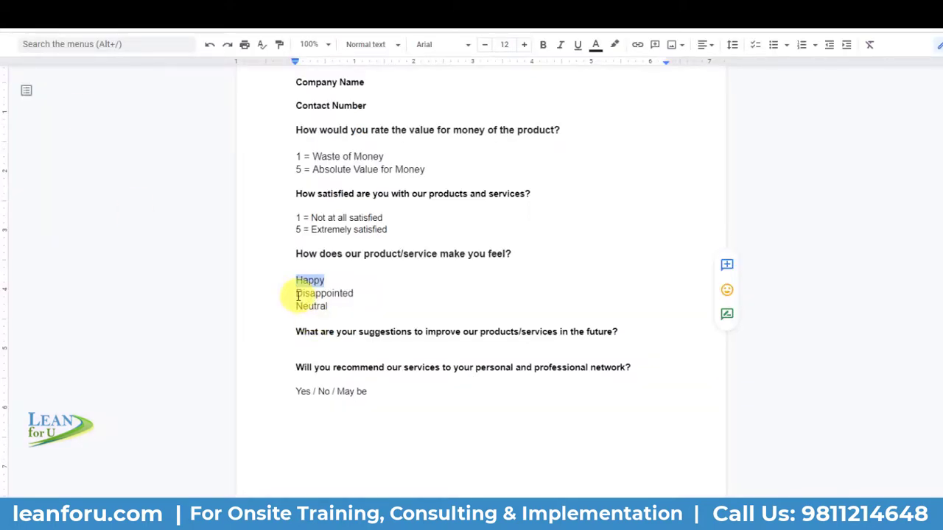
Add the document's answers "Disappointed" and "Neutral" as the second and third options of the feeling question.
{"action": "left_click_drag", "start_coordinate": [297, 293], "coordinate": [354, 294]}
{"action": "key", "text": "ctrl+c"}
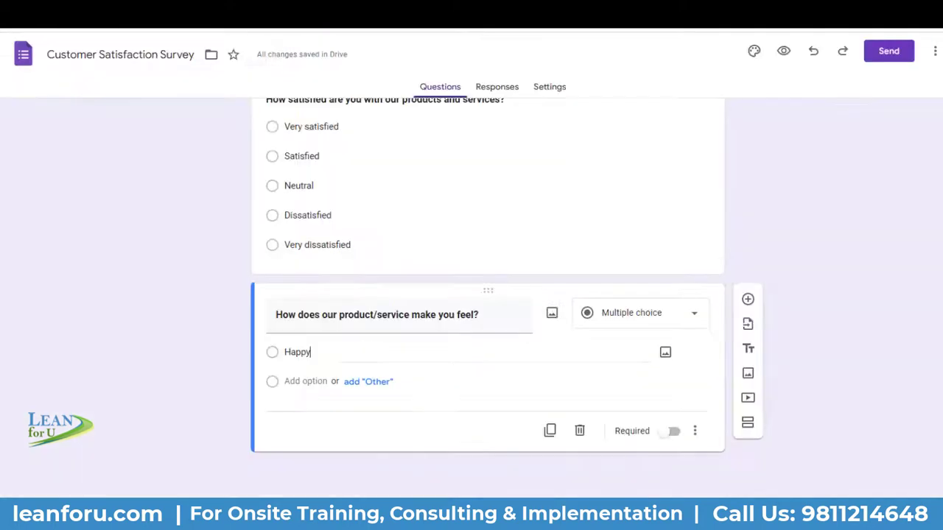
{"action": "left_click", "coordinate": [300, 382]}
{"action": "key", "text": "ctrl+v"}
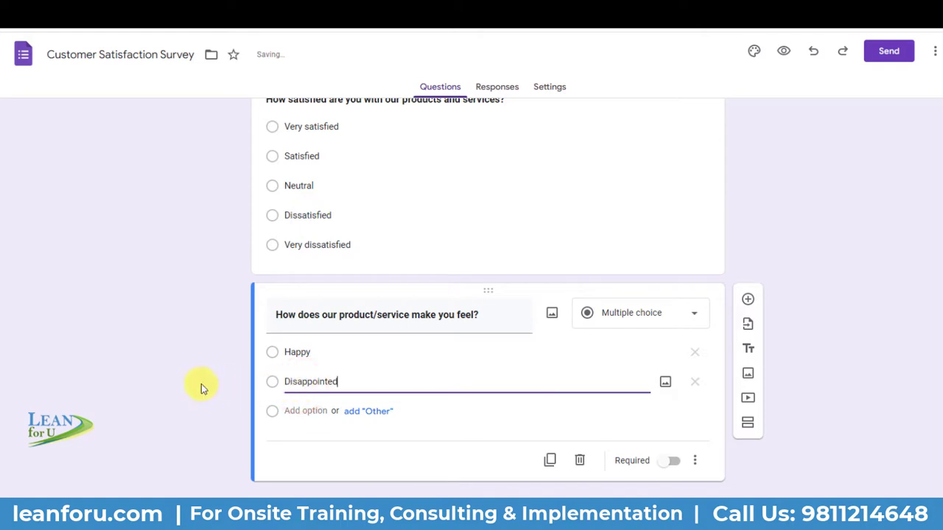
{"action": "left_click", "coordinate": [199, 385]}
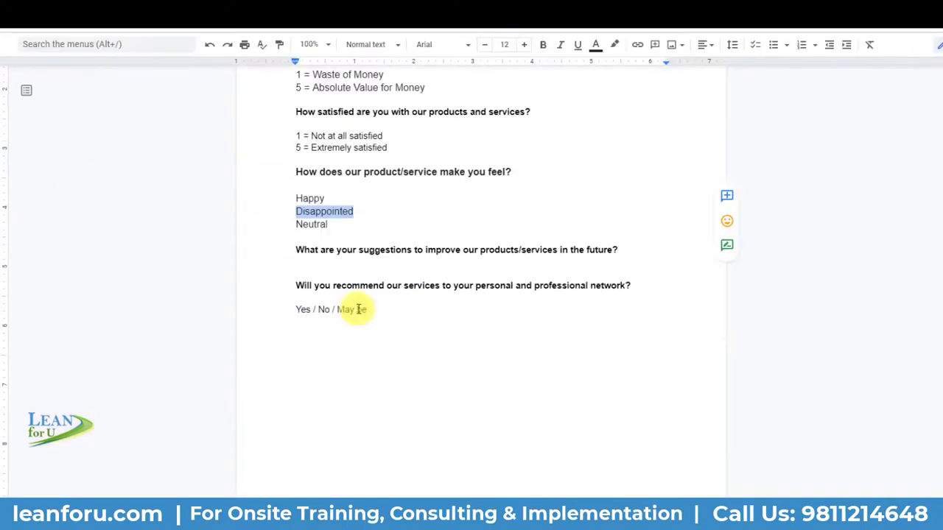
{"action": "left_click_drag", "start_coordinate": [297, 222], "coordinate": [331, 223]}
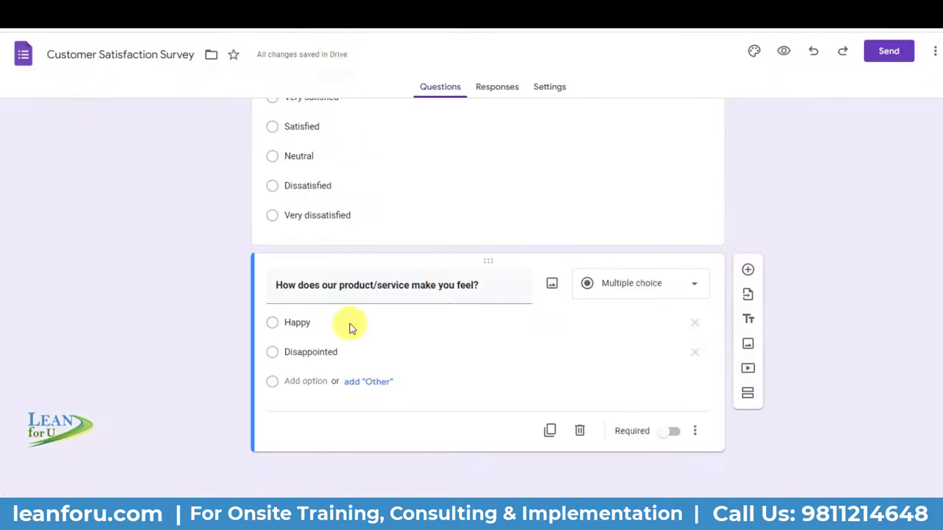
{"action": "left_click", "coordinate": [316, 381]}
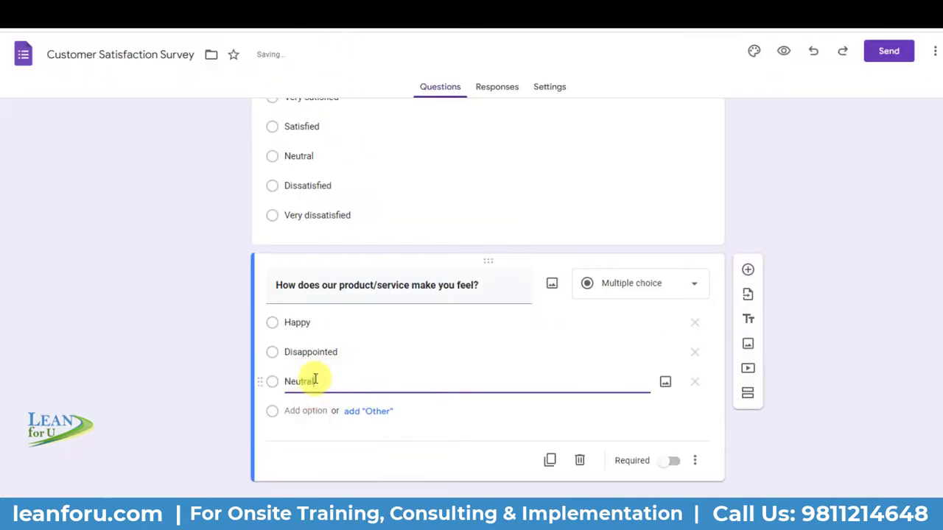
{"action": "left_click", "coordinate": [200, 343]}
Copy "What are your suggestions to improve our products/services in the future?" from the Google Docs list into a new question below the feeling question.
{"action": "scroll", "coordinate": [195, 349], "scroll_direction": "down", "scroll_amount": 1}
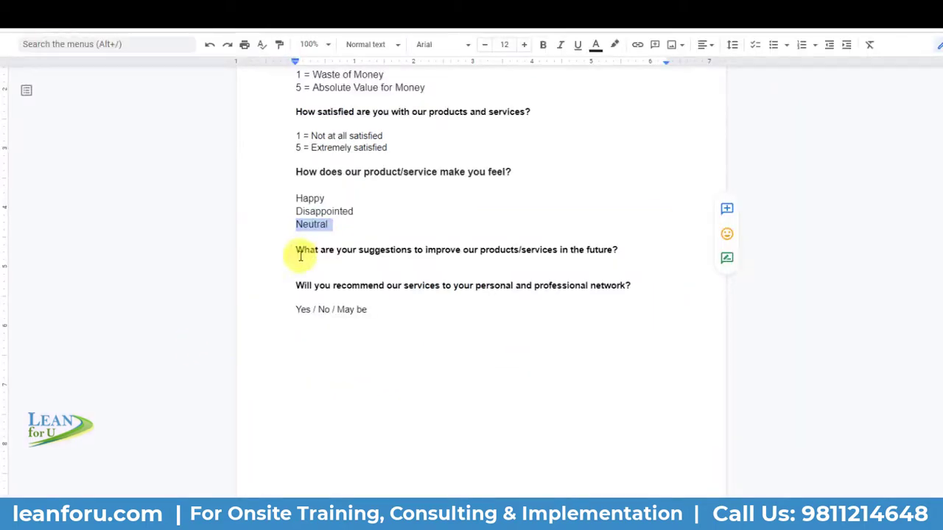
{"action": "left_click_drag", "start_coordinate": [297, 249], "coordinate": [619, 249]}
{"action": "key", "text": "ctrl+c"}
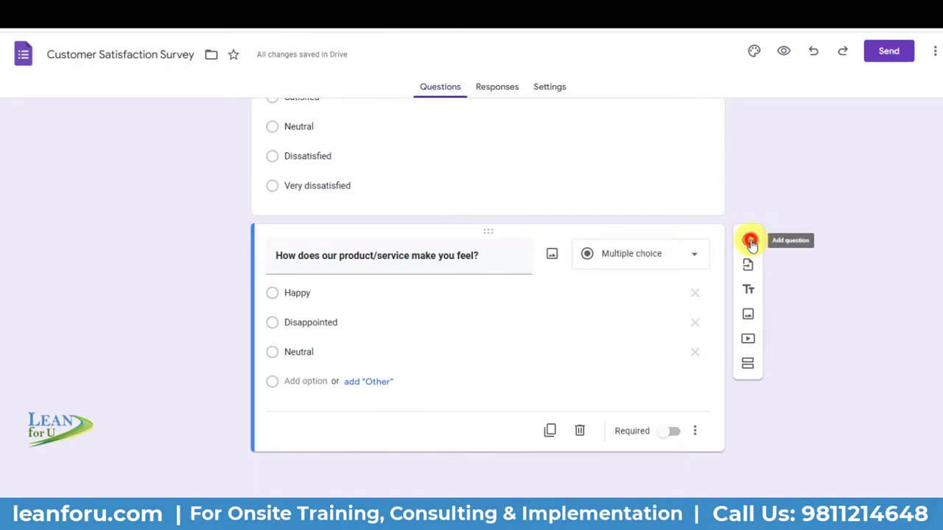
{"action": "left_click", "coordinate": [750, 242]}
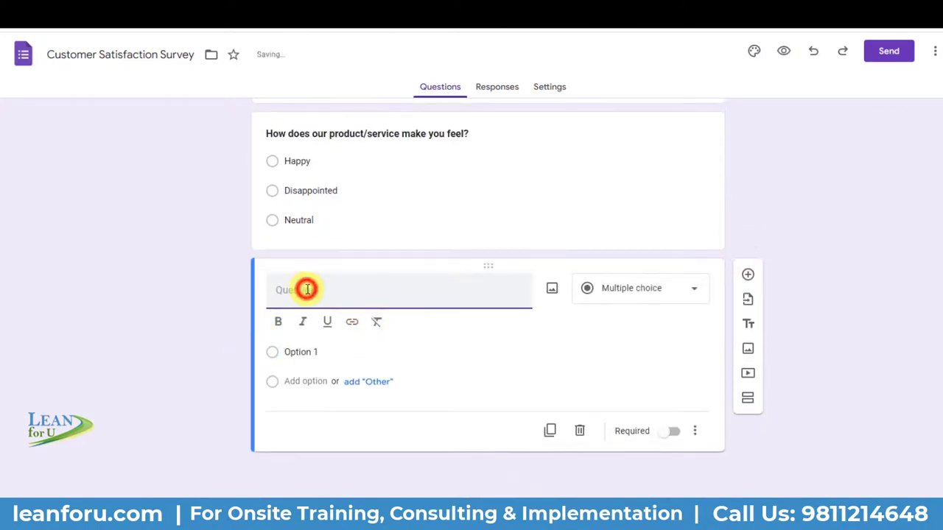
{"action": "key", "text": "ctrl+v"}
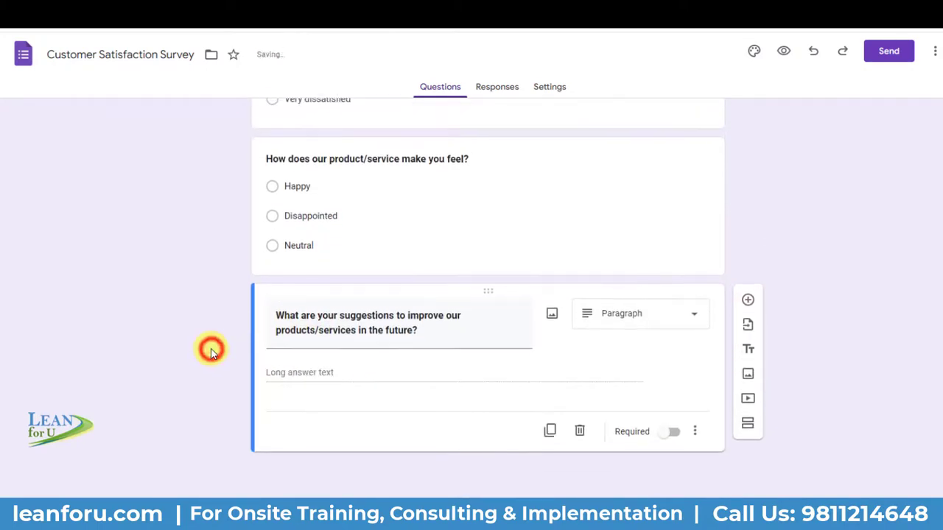
{"action": "triple_click", "coordinate": [422, 339]}
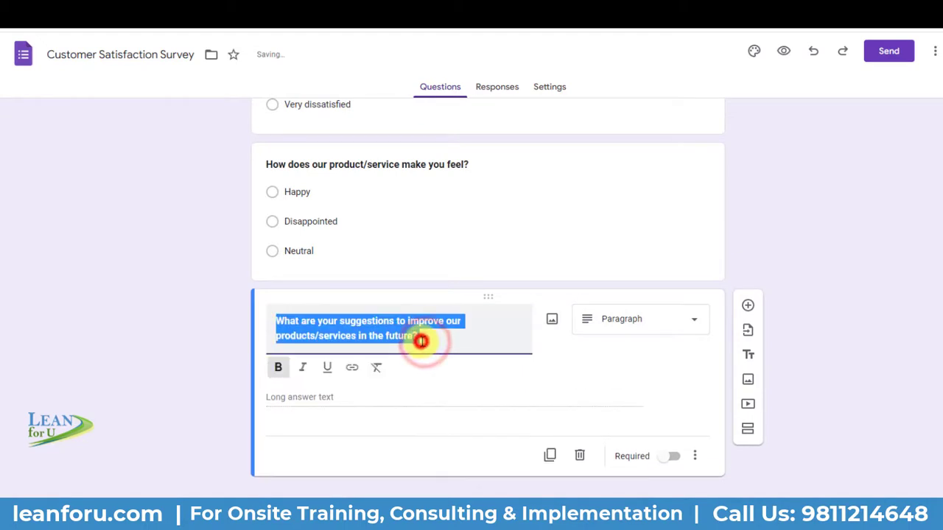
Choose Paragraph as the answer type of the question about suggestions to improve the products/services.
{"action": "left_click", "coordinate": [421, 340]}
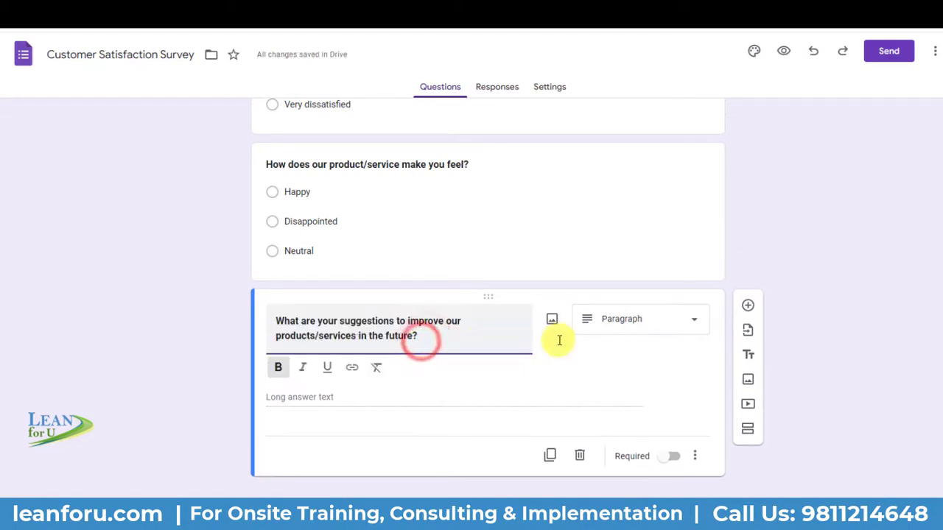
{"action": "left_click", "coordinate": [696, 322]}
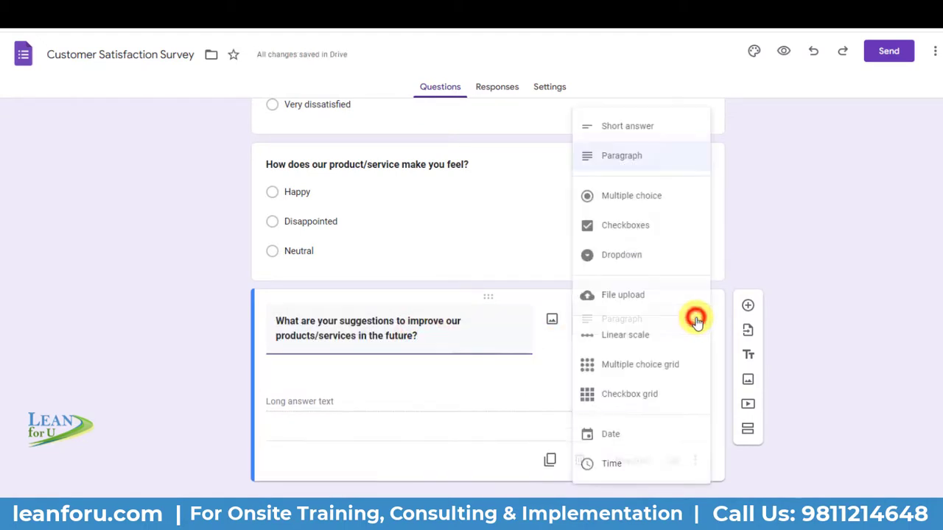
{"action": "left_click", "coordinate": [628, 159]}
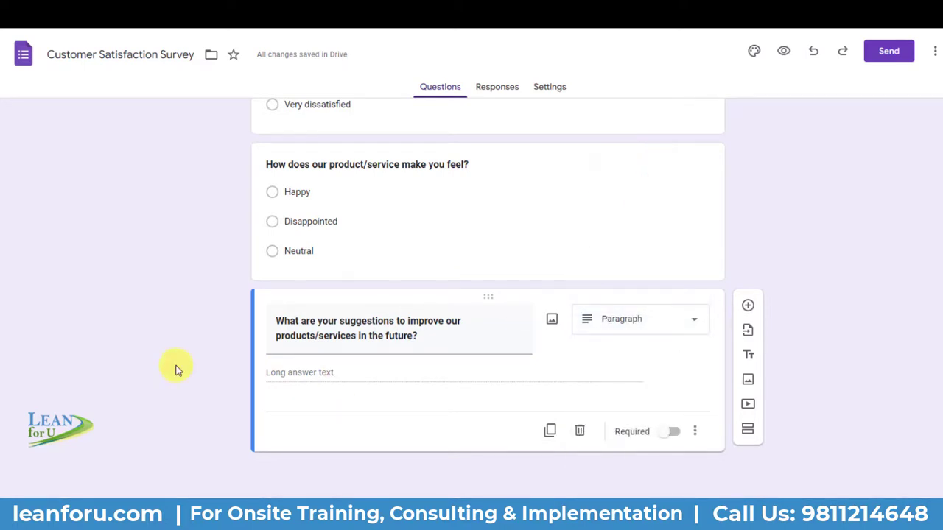
{"action": "left_click", "coordinate": [436, 333]}
{"action": "left_click", "coordinate": [433, 335]}
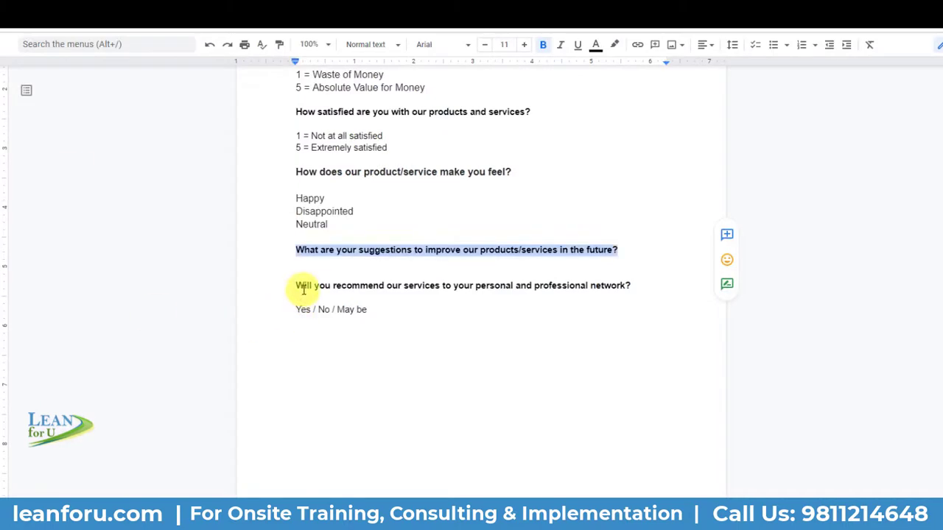
Copy "Will you recommend our services to your personal and professional network?" from the Google Docs list into a new question below the suggestions question.
{"action": "left_click_drag", "start_coordinate": [297, 286], "coordinate": [630, 286]}
{"action": "key", "text": "ctrl+c"}
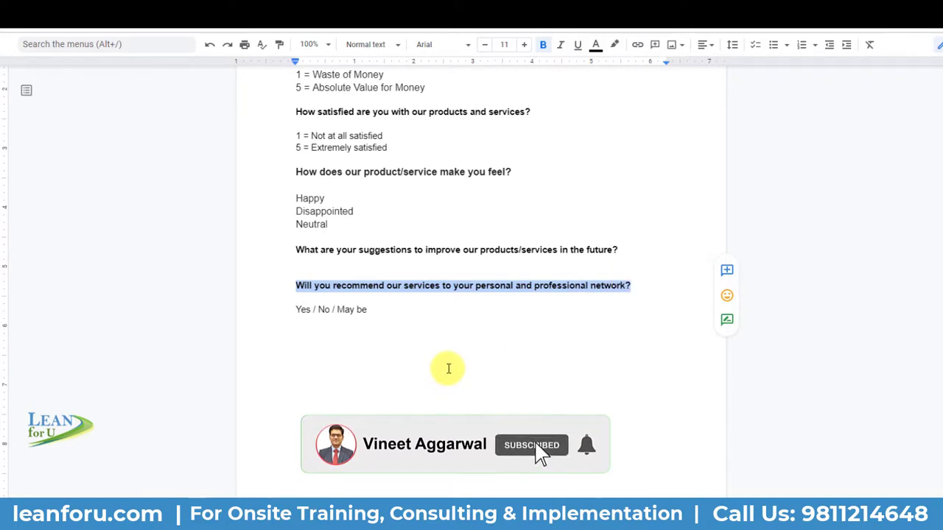
{"action": "left_click", "coordinate": [357, 11]}
{"action": "scroll", "coordinate": [199, 335], "scroll_direction": "down", "scroll_amount": 1}
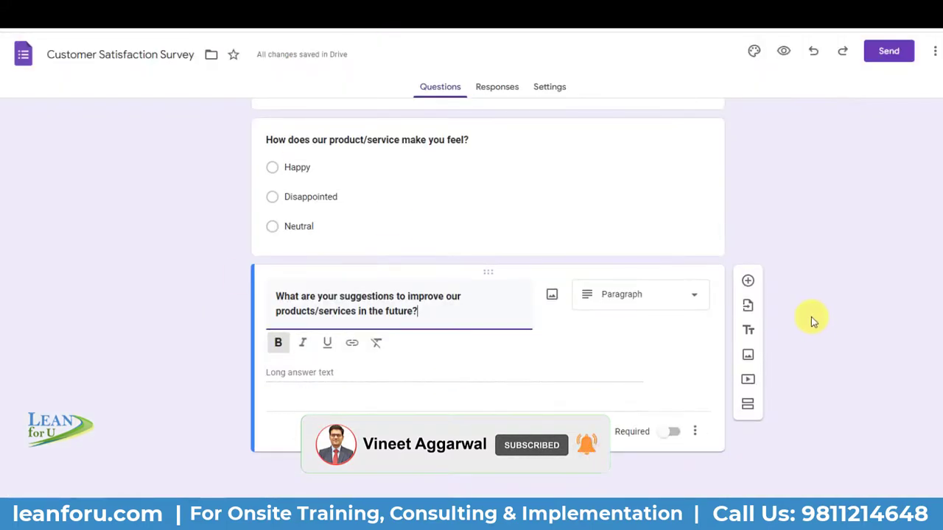
{"action": "left_click", "coordinate": [746, 281]}
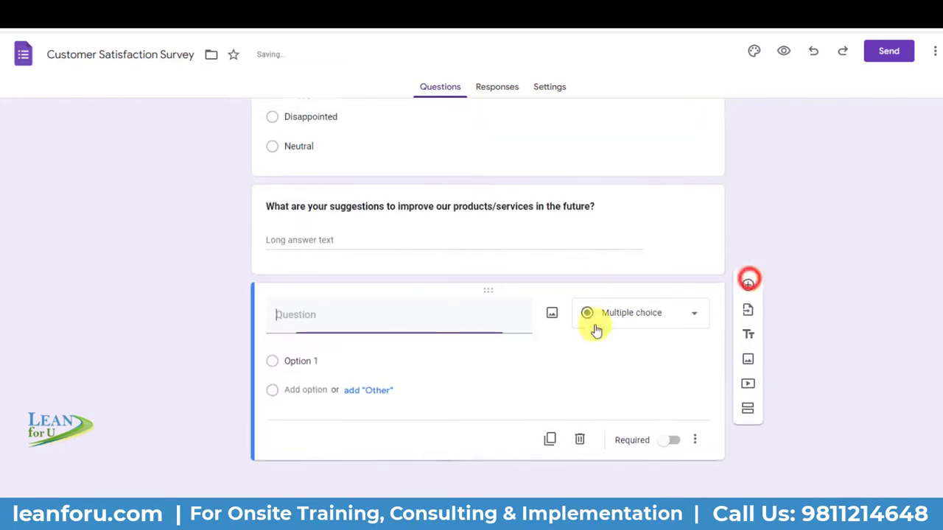
{"action": "key", "text": "ctrl+v"}
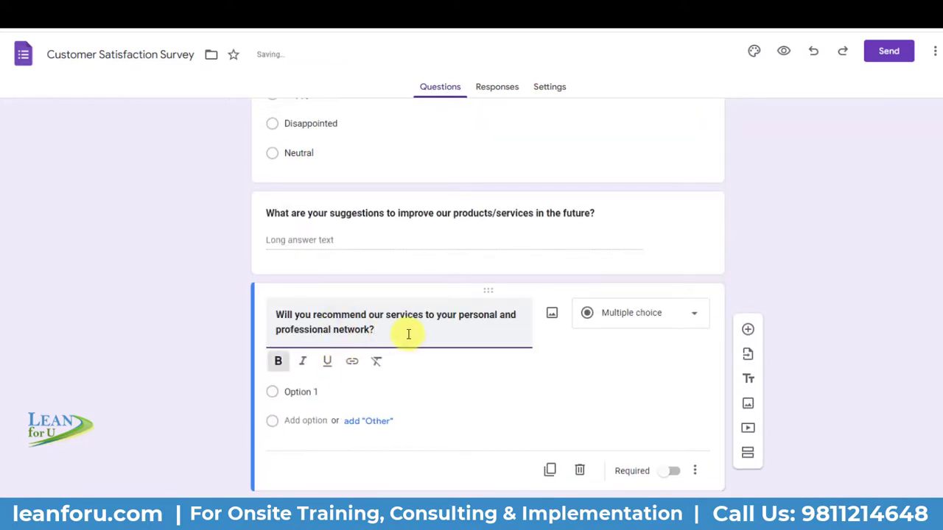
{"action": "left_click", "coordinate": [407, 334]}
{"action": "scroll", "coordinate": [440, 329], "scroll_direction": "down", "scroll_amount": 1}
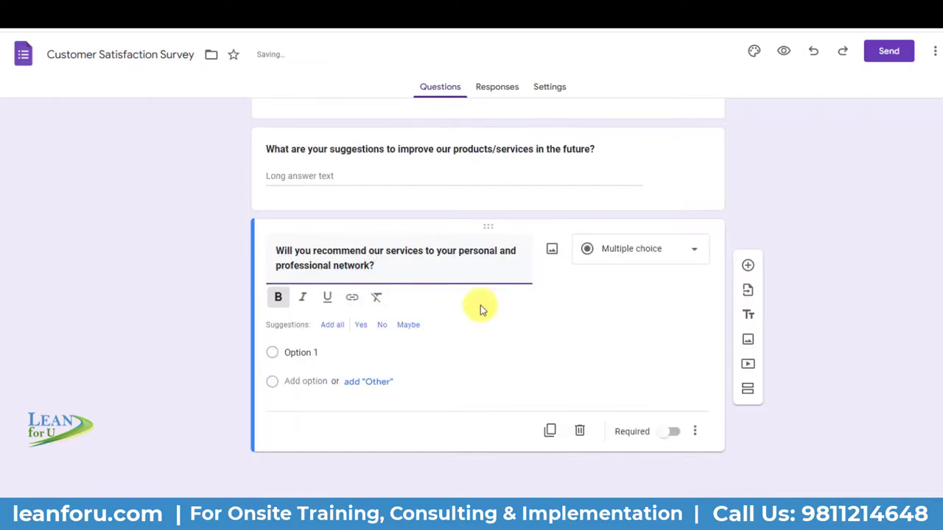
Add all the suggested answers "Yes", "No" and "Maybe" to the recommendation question.
{"action": "left_click", "coordinate": [381, 265]}
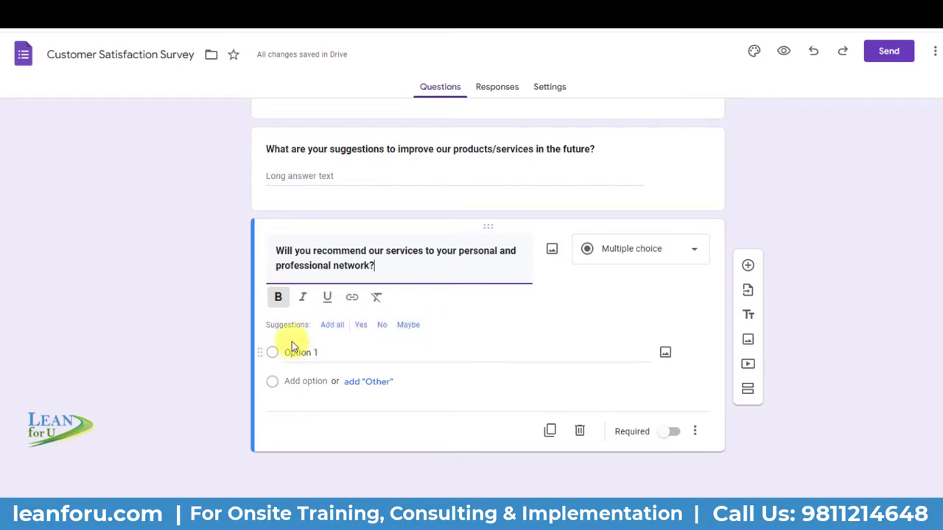
{"action": "left_click", "coordinate": [331, 325]}
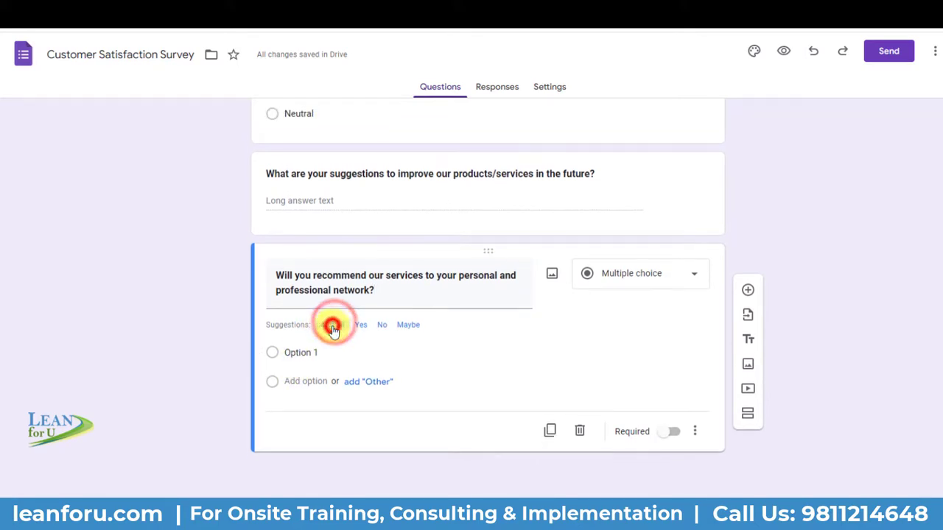
{"action": "left_click", "coordinate": [225, 332]}
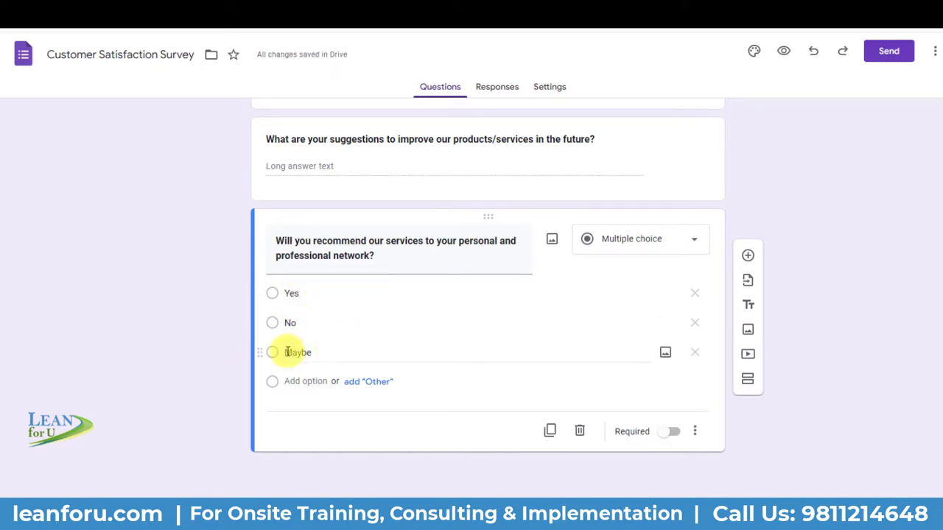
Open the header image selection in the form's theme settings.
{"action": "scroll", "coordinate": [209, 291], "scroll_direction": "up", "scroll_amount": 15}
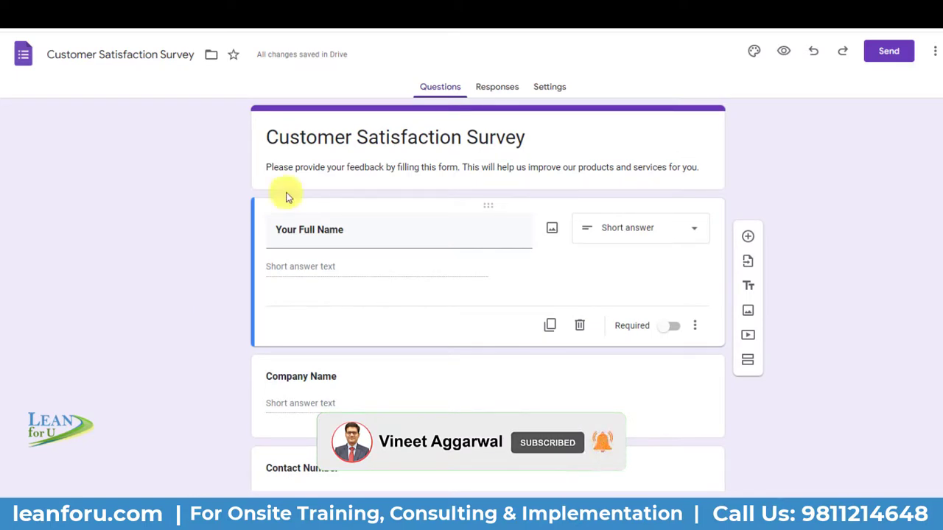
{"action": "left_click", "coordinate": [754, 52]}
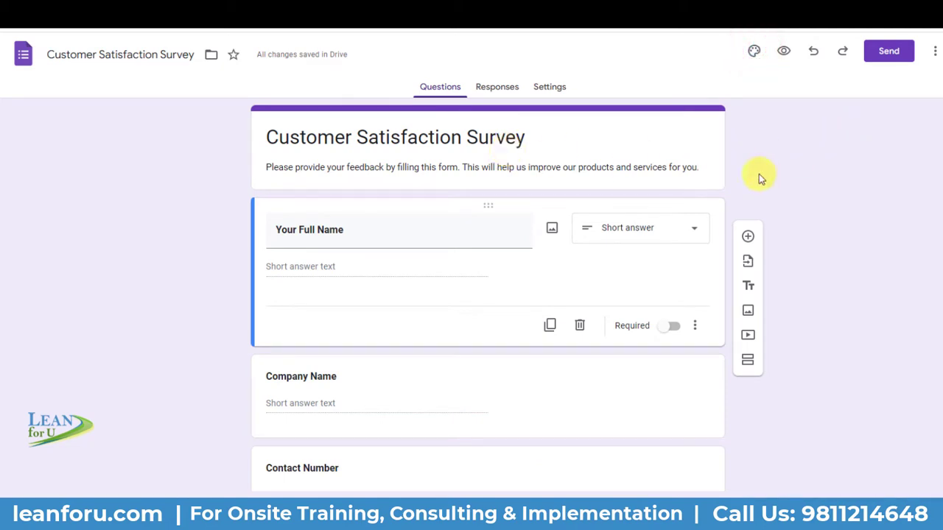
{"action": "left_click", "coordinate": [753, 53]}
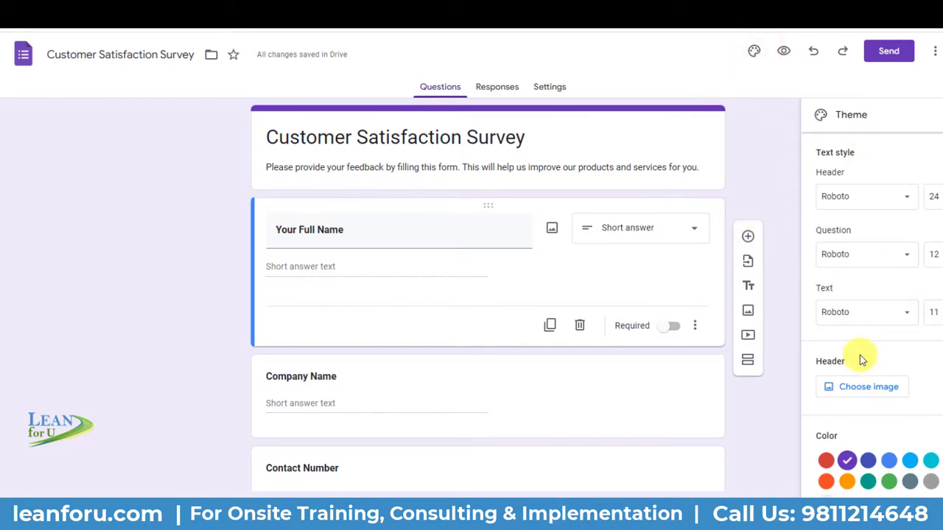
{"action": "scroll", "coordinate": [909, 400], "scroll_direction": "down", "scroll_amount": 1}
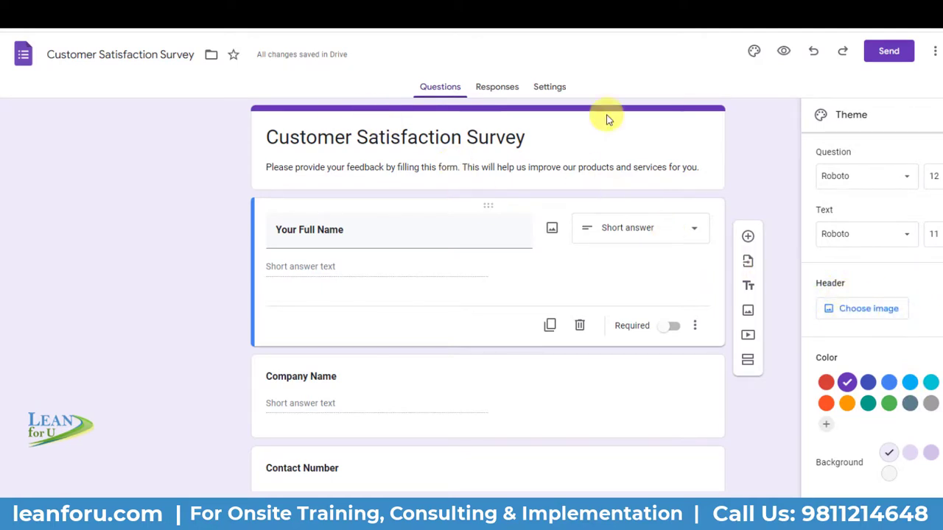
{"action": "left_click", "coordinate": [871, 313]}
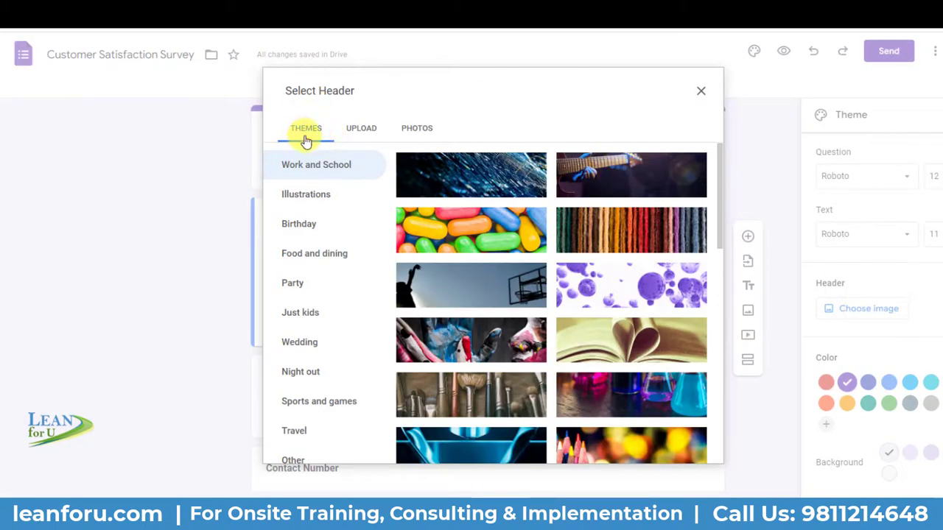
Examine the available header image sources: the Work and School themes, file upload and Photos.
{"action": "scroll", "coordinate": [488, 202], "scroll_direction": "down", "scroll_amount": 5}
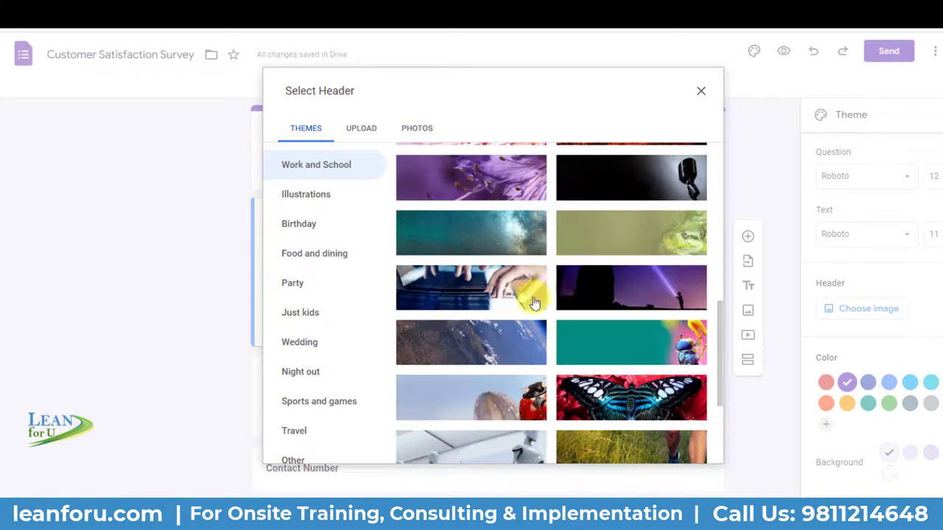
{"action": "scroll", "coordinate": [532, 302], "scroll_direction": "up", "scroll_amount": 10}
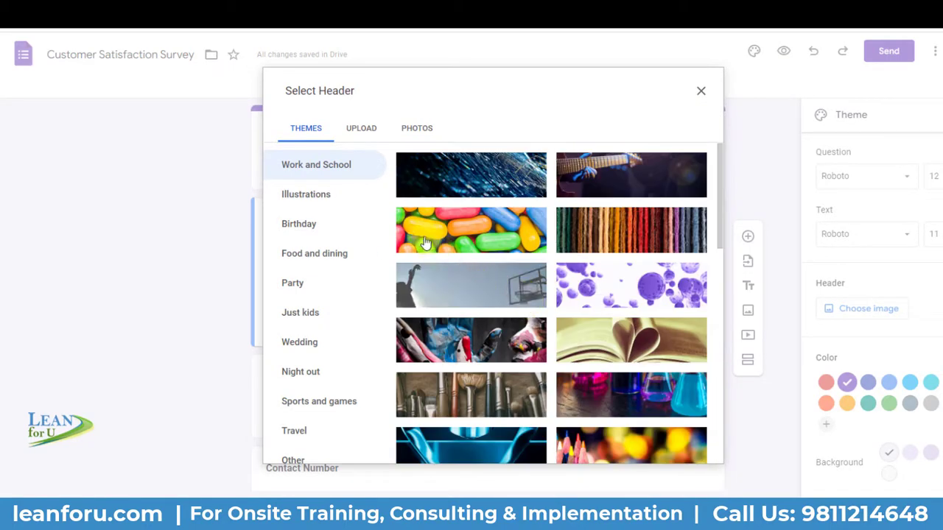
{"action": "left_click", "coordinate": [366, 127]}
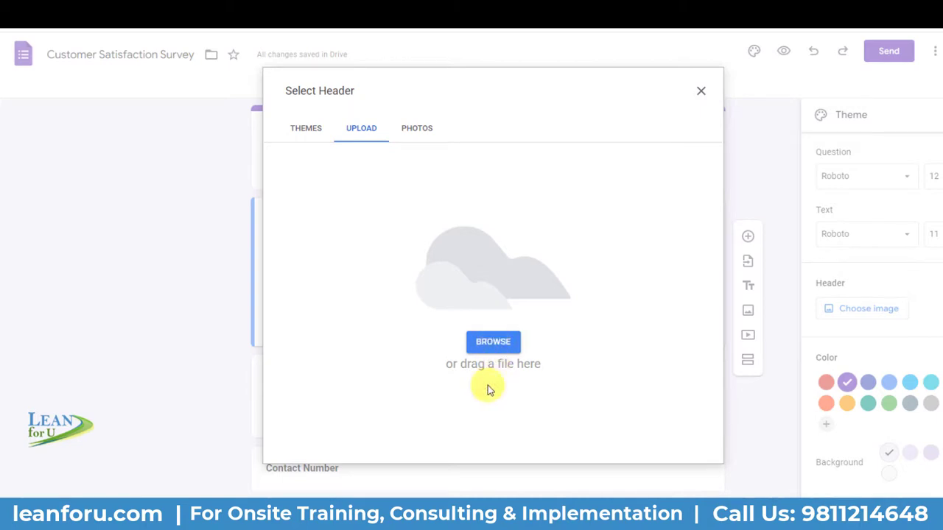
{"action": "left_click", "coordinate": [418, 133]}
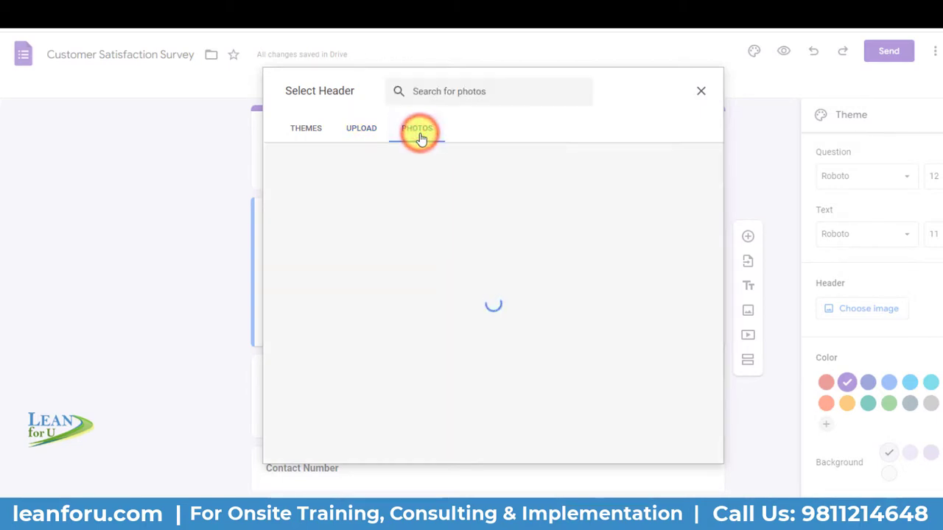
{"action": "left_click", "coordinate": [358, 133]}
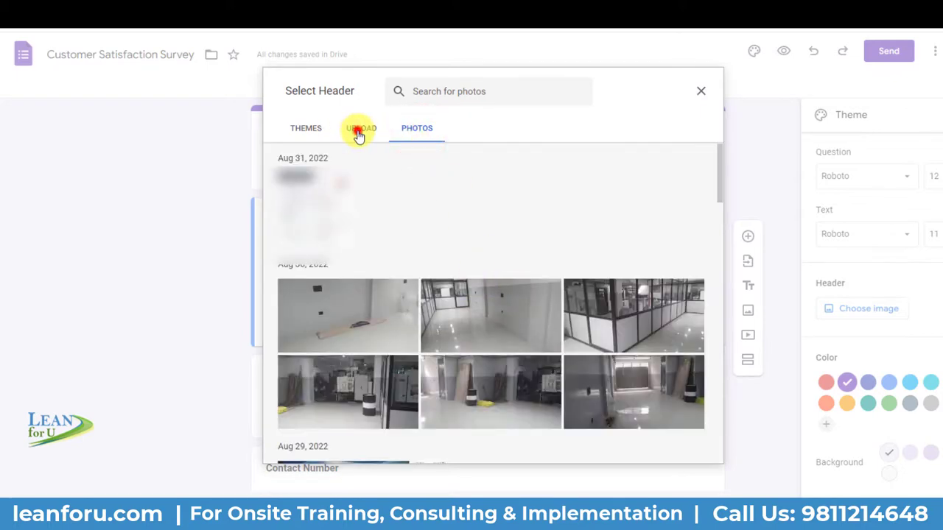
{"action": "left_click", "coordinate": [310, 129]}
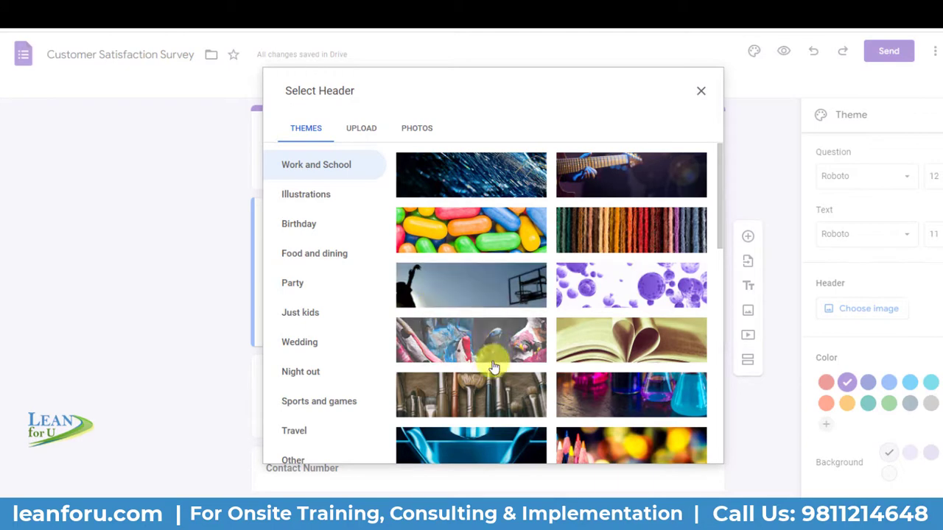
Insert the Work and School image of a person shining a light beam into a purple night sky as the header, and close the theme settings.
{"action": "scroll", "coordinate": [509, 339], "scroll_direction": "down", "scroll_amount": 3}
{"action": "scroll", "coordinate": [508, 338], "scroll_direction": "down", "scroll_amount": 3}
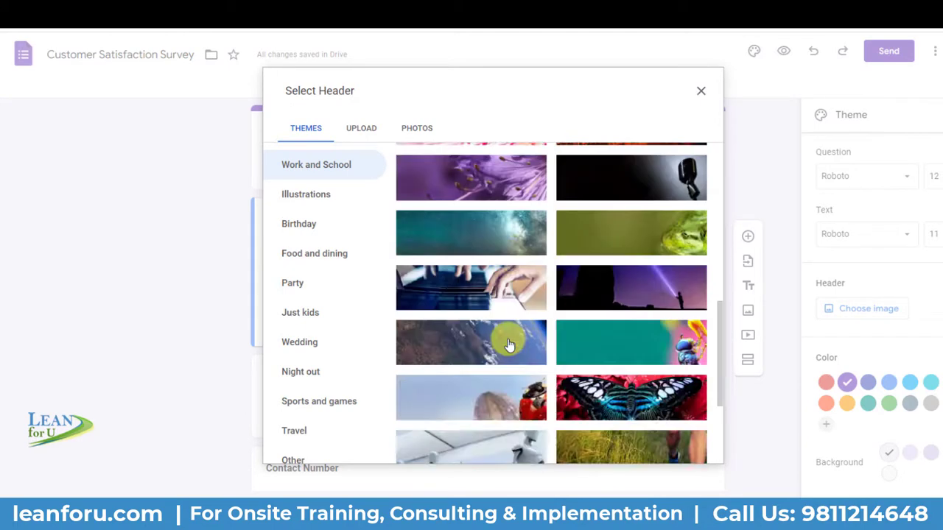
{"action": "scroll", "coordinate": [507, 336], "scroll_direction": "down", "scroll_amount": 1}
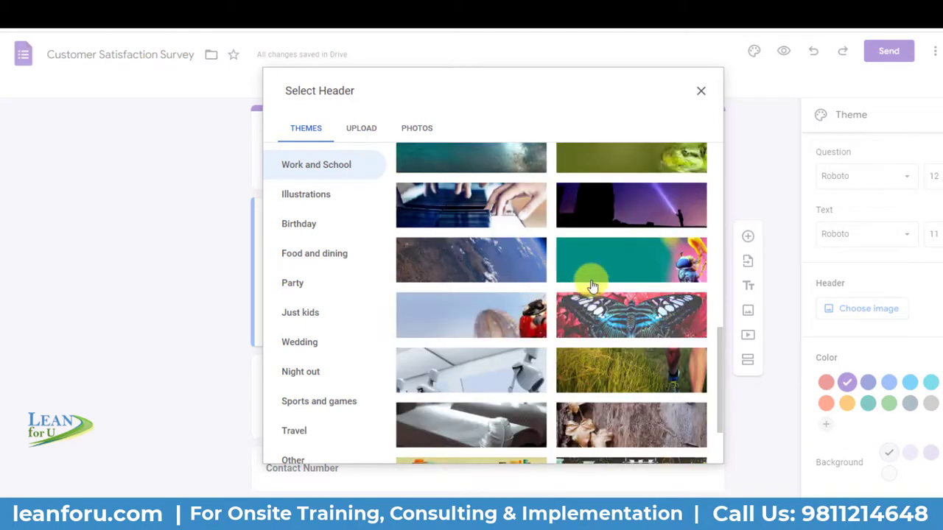
{"action": "left_click", "coordinate": [638, 209]}
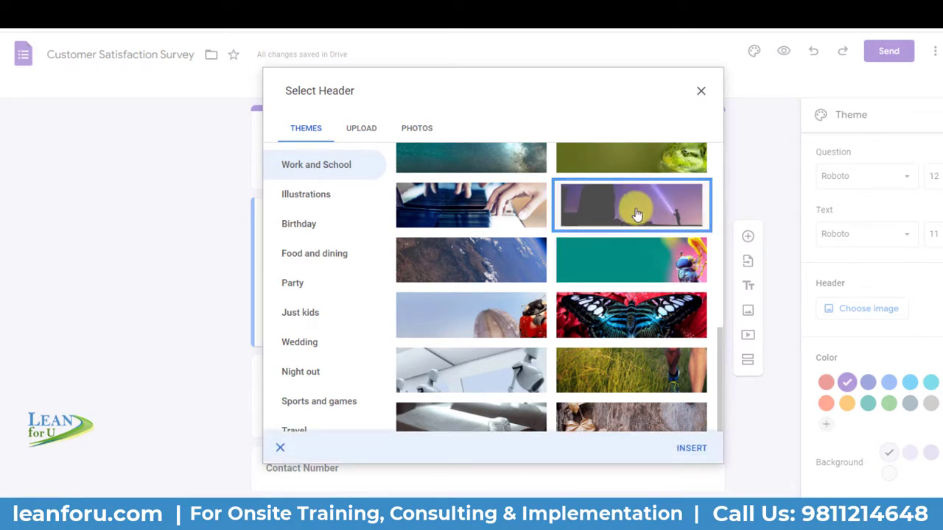
{"action": "left_click", "coordinate": [690, 451]}
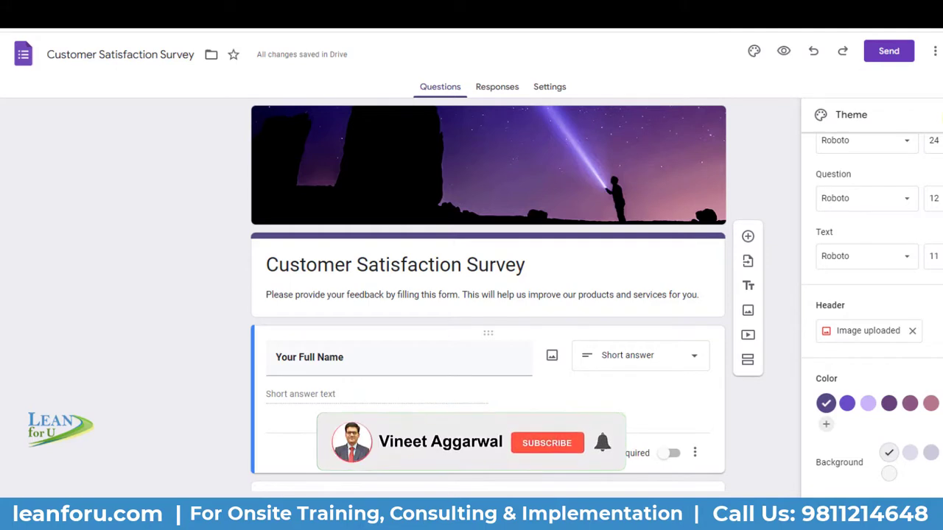
{"action": "left_click", "coordinate": [934, 142]}
{"action": "left_click", "coordinate": [800, 179]}
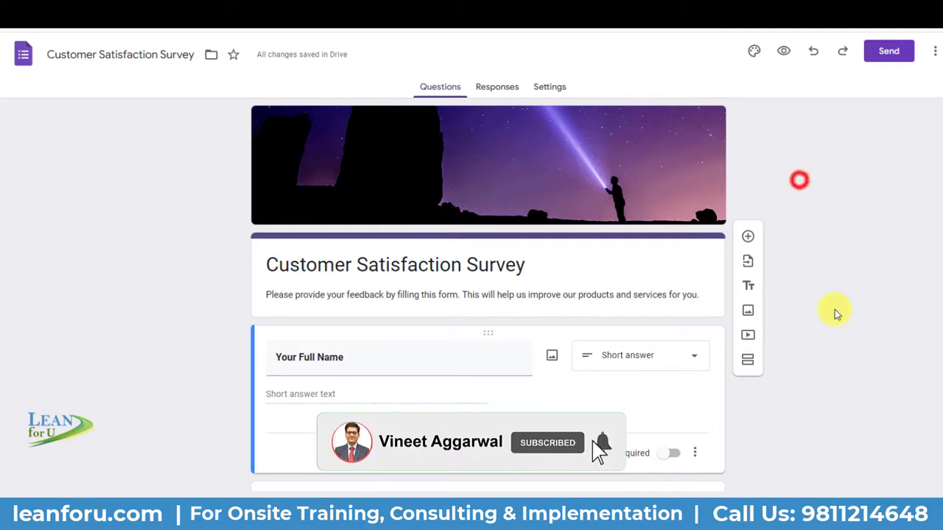
Review the questions of the themed form from start to end and check its collected responses.
{"action": "scroll", "coordinate": [835, 311], "scroll_direction": "down", "scroll_amount": 5}
{"action": "scroll", "coordinate": [810, 306], "scroll_direction": "down", "scroll_amount": 5}
{"action": "scroll", "coordinate": [790, 325], "scroll_direction": "up", "scroll_amount": 4}
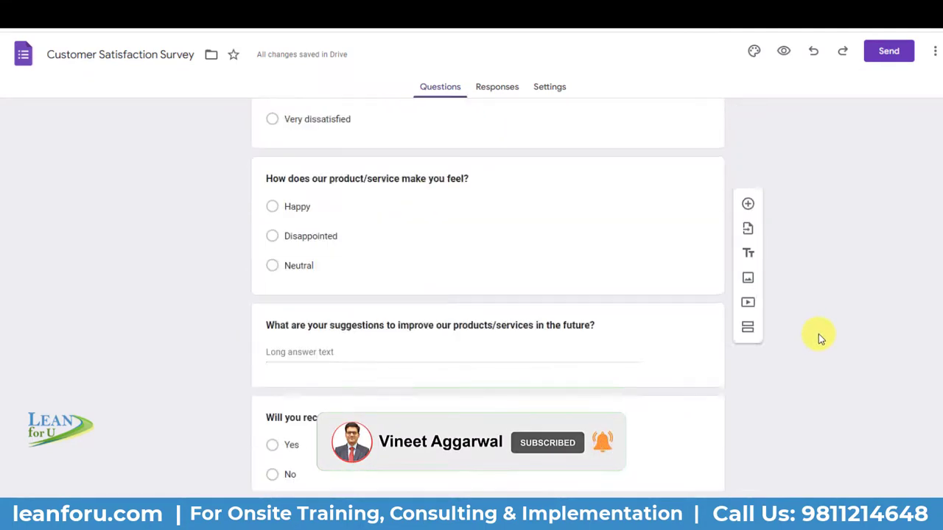
{"action": "scroll", "coordinate": [822, 338], "scroll_direction": "up", "scroll_amount": 10}
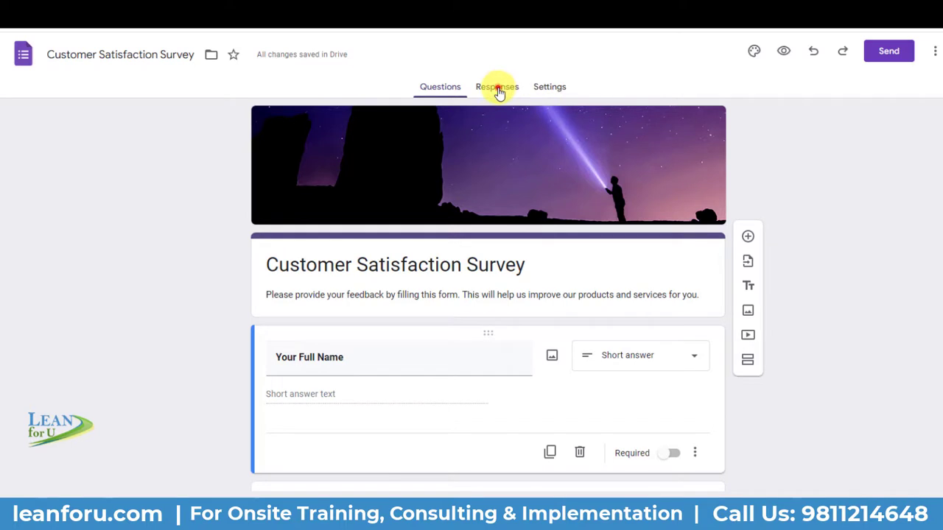
{"action": "left_click", "coordinate": [499, 93]}
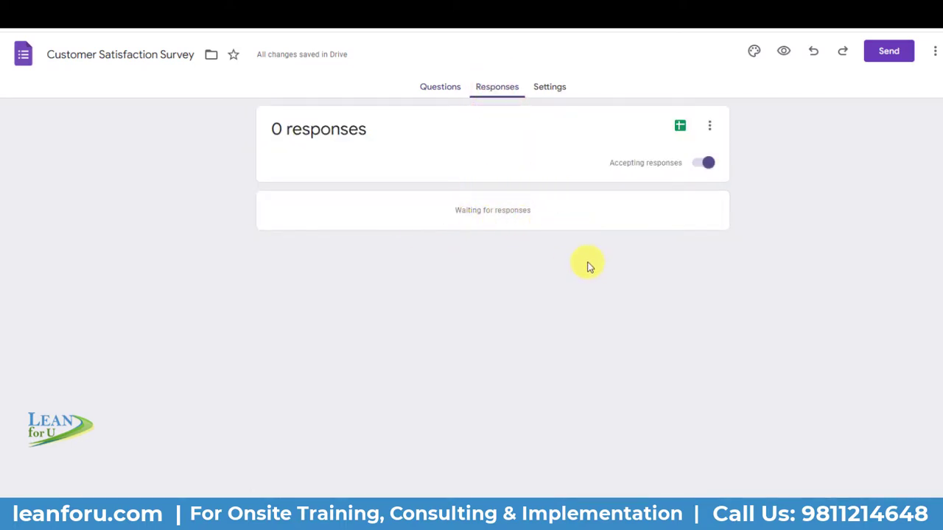
{"action": "left_click", "coordinate": [438, 88]}
{"action": "scroll", "coordinate": [475, 308], "scroll_direction": "down", "scroll_amount": 10}
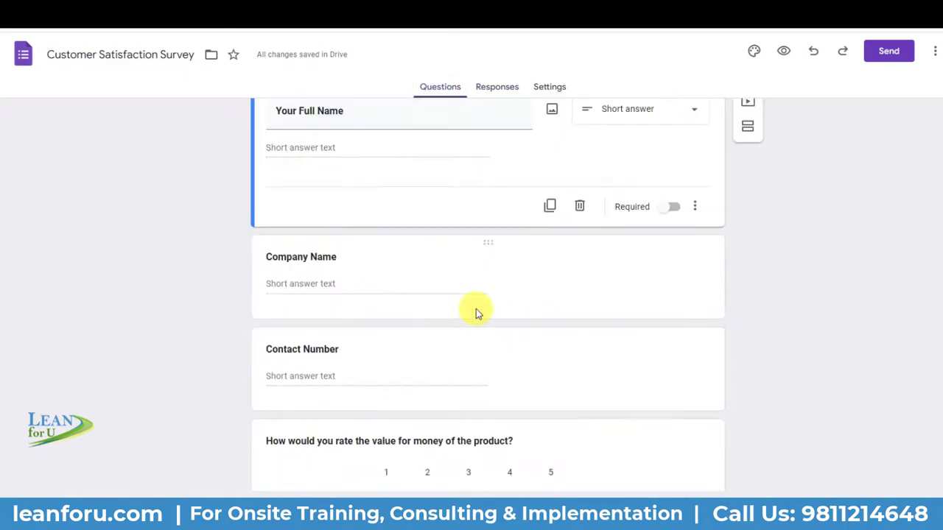
{"action": "scroll", "coordinate": [476, 309], "scroll_direction": "up", "scroll_amount": 10}
{"action": "scroll", "coordinate": [476, 308], "scroll_direction": "up", "scroll_amount": 2}
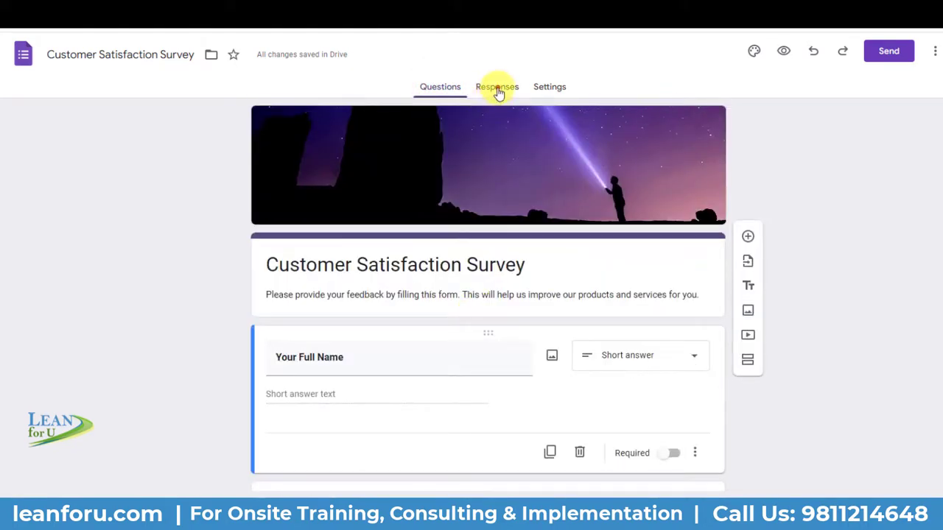
Link the form's responses to a new spreadsheet, keeping the suggested Customer Satisfaction Survey name.
{"action": "left_click", "coordinate": [496, 87]}
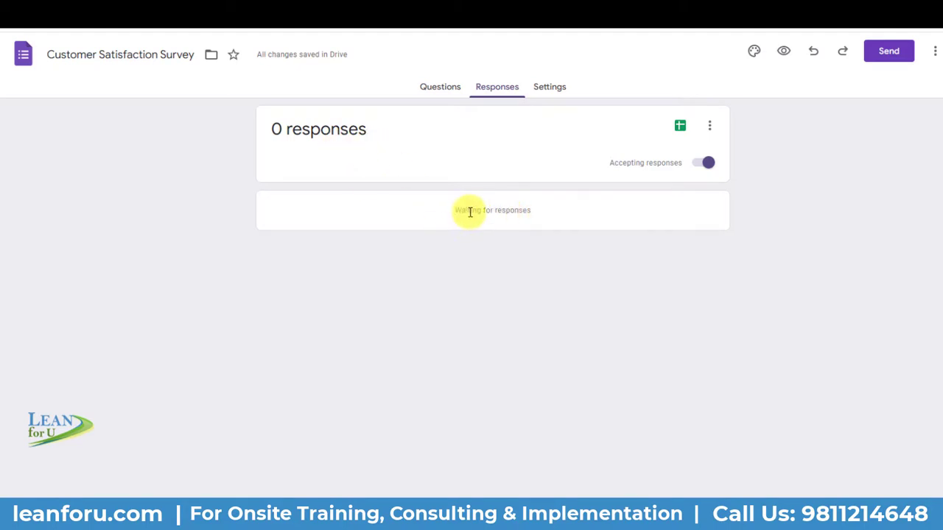
{"action": "left_click", "coordinate": [680, 129]}
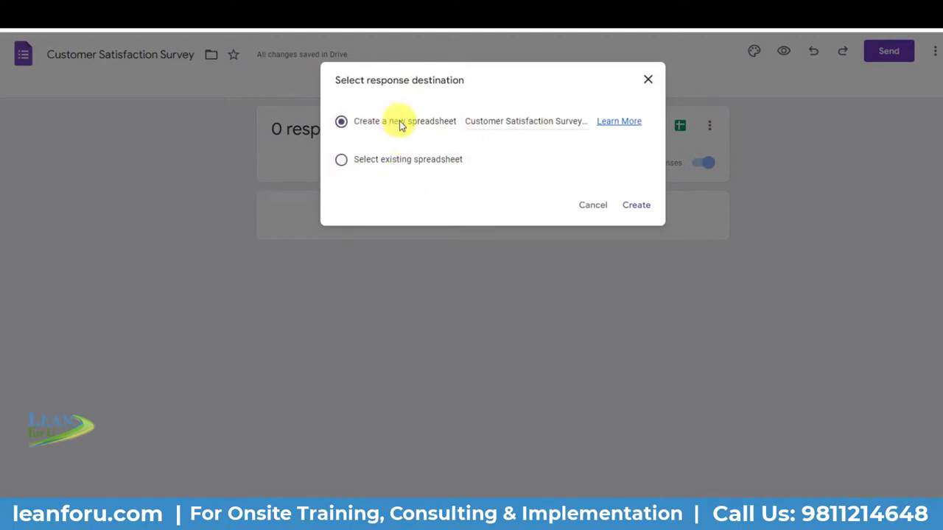
{"action": "left_click", "coordinate": [638, 209]}
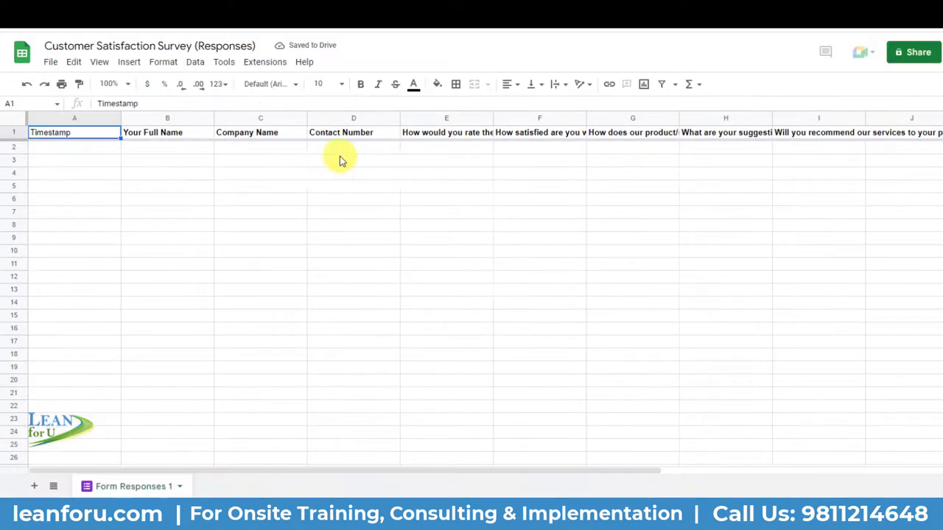
Wrap the text of header row 1 in the responses sheet and check the timestamp and question columns.
{"action": "left_click", "coordinate": [435, 159]}
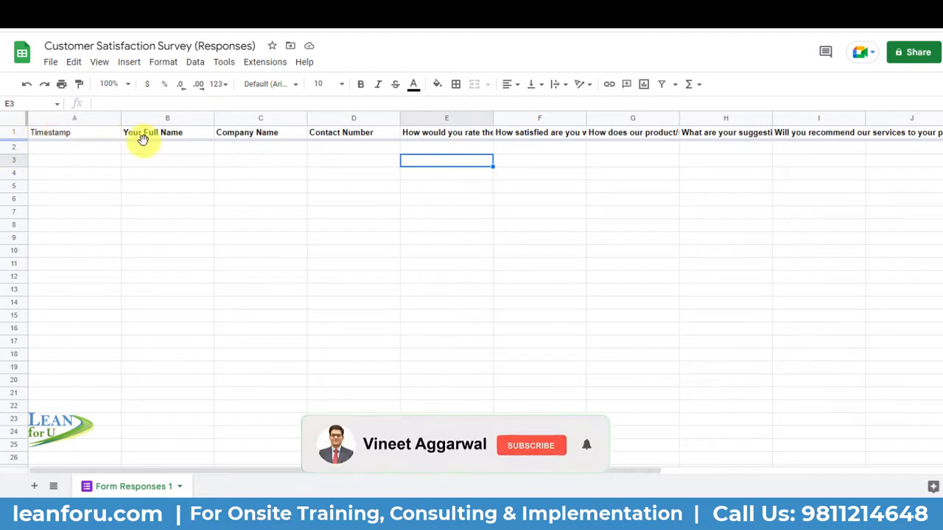
{"action": "left_click", "coordinate": [14, 133]}
{"action": "left_click", "coordinate": [552, 87]}
{"action": "left_click", "coordinate": [569, 104]}
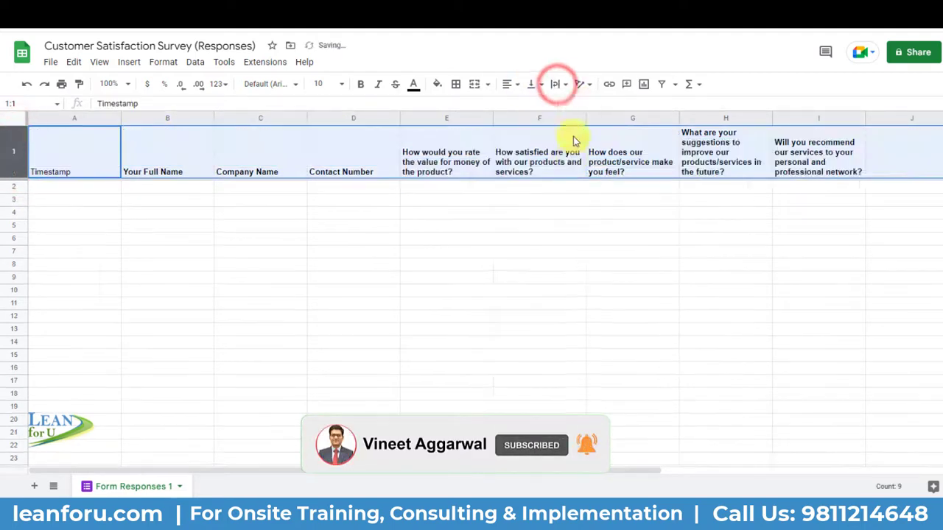
{"action": "left_click", "coordinate": [52, 176]}
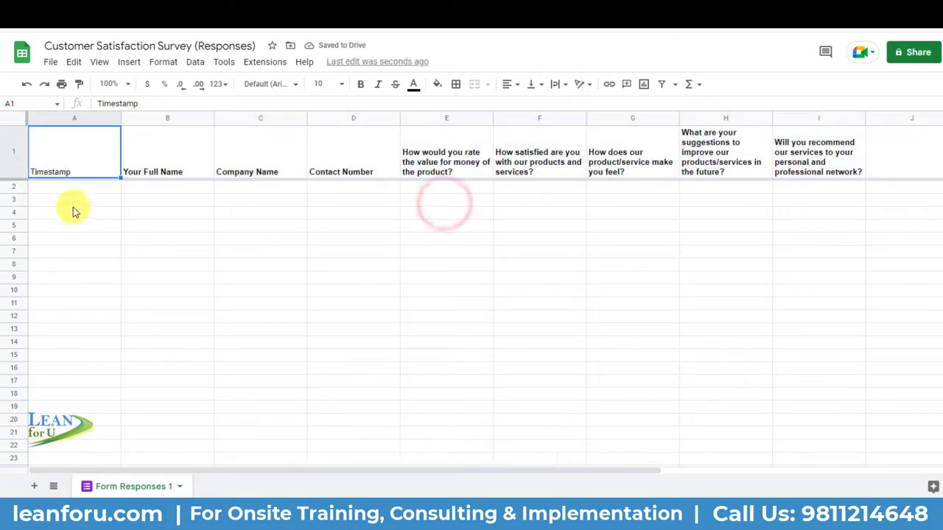
{"action": "left_click", "coordinate": [72, 190]}
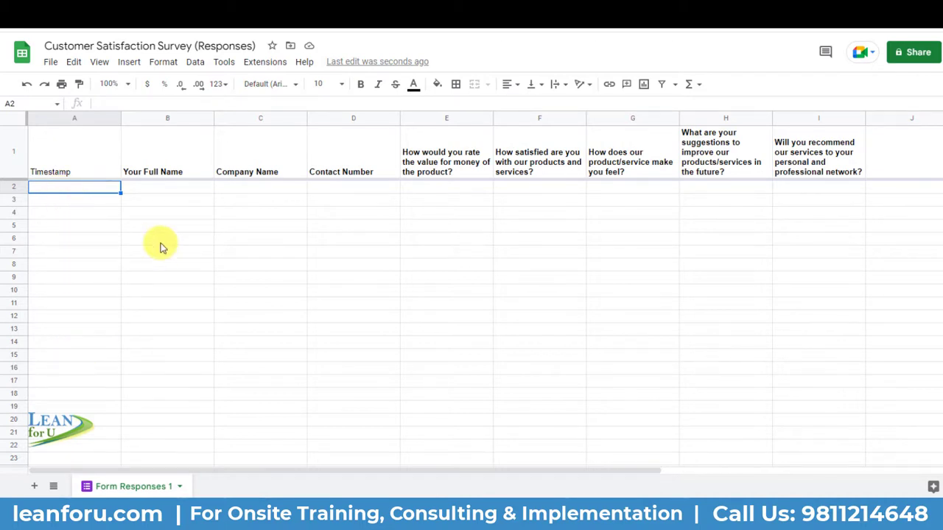
{"action": "left_click_drag", "start_coordinate": [157, 163], "coordinate": [802, 163]}
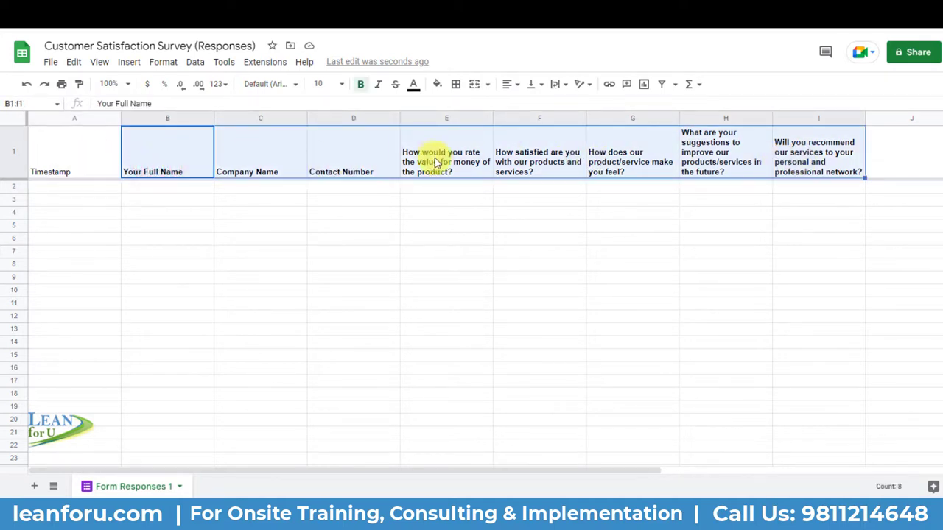
{"action": "left_click", "coordinate": [438, 189]}
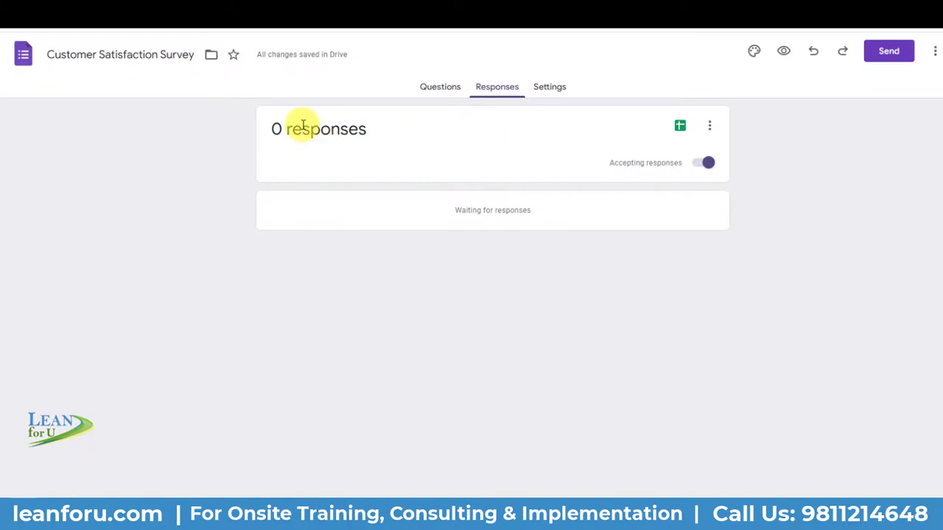
Return to the form, expand its presentation settings and examine the confirmation message respondents get after submission.
{"action": "left_click", "coordinate": [557, 88]}
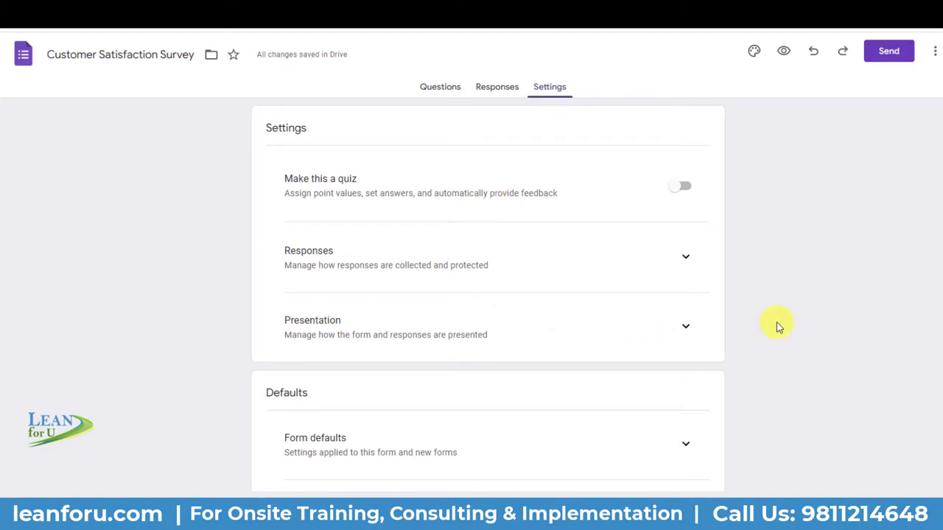
{"action": "scroll", "coordinate": [780, 327], "scroll_direction": "down", "scroll_amount": 2}
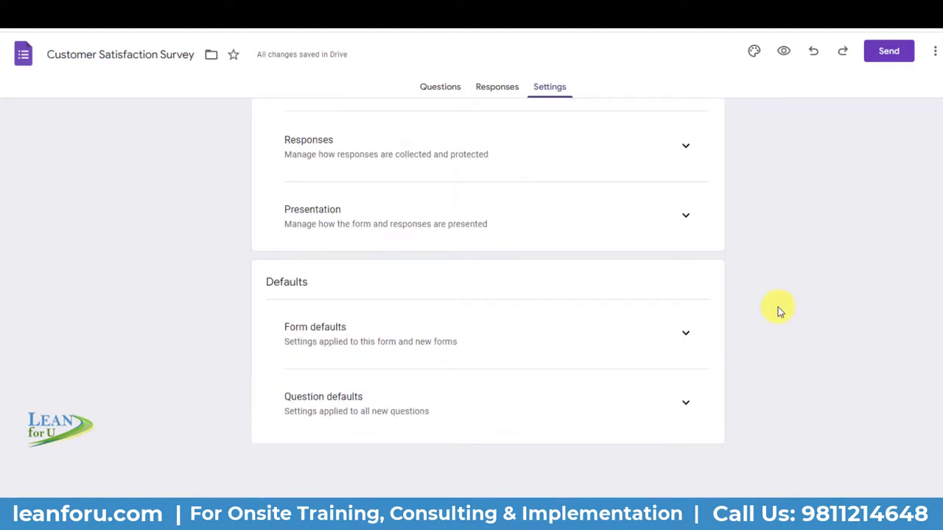
{"action": "left_click", "coordinate": [684, 220]}
{"action": "scroll", "coordinate": [413, 309], "scroll_direction": "down", "scroll_amount": 1}
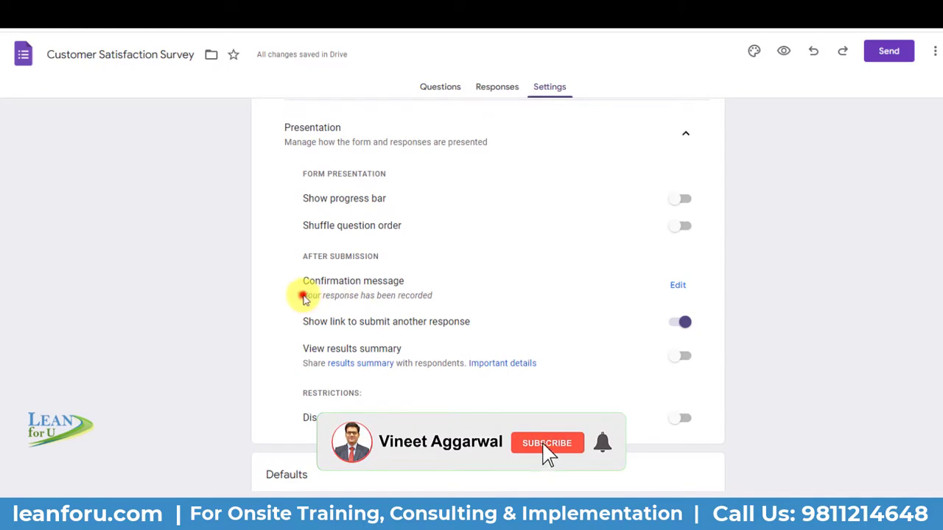
{"action": "left_click_drag", "start_coordinate": [303, 296], "coordinate": [421, 294]}
{"action": "left_click", "coordinate": [423, 295]}
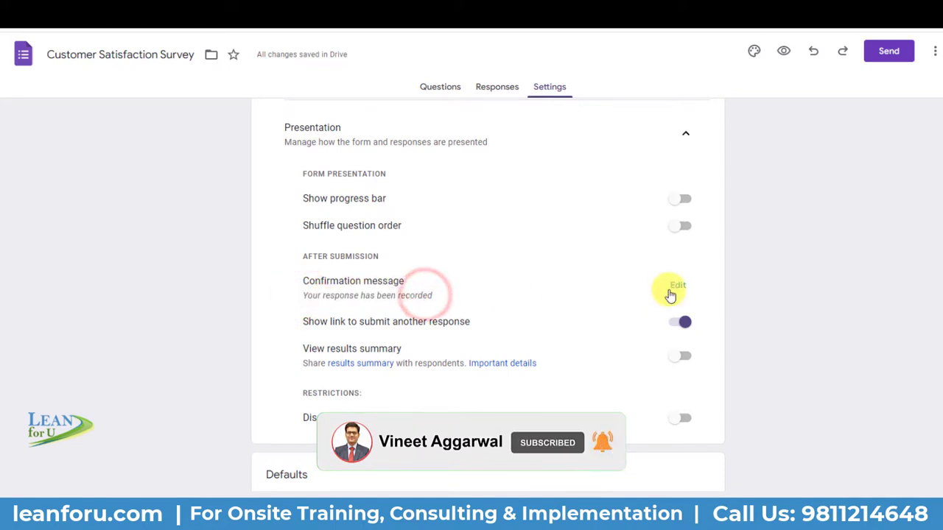
Set the confirmation message to "Thank you for giving your value feedback. We shall try our best to work on it." and save it.
{"action": "left_click", "coordinate": [674, 286]}
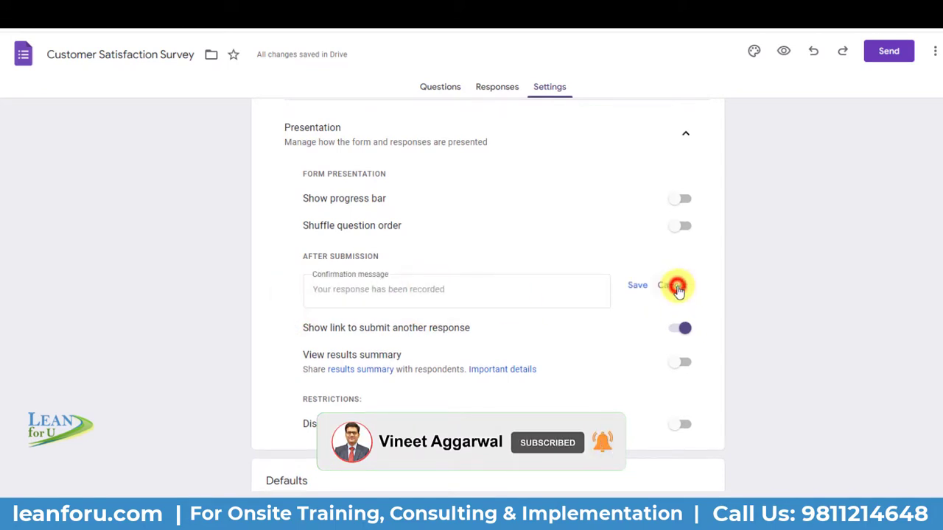
{"action": "left_click", "coordinate": [399, 290]}
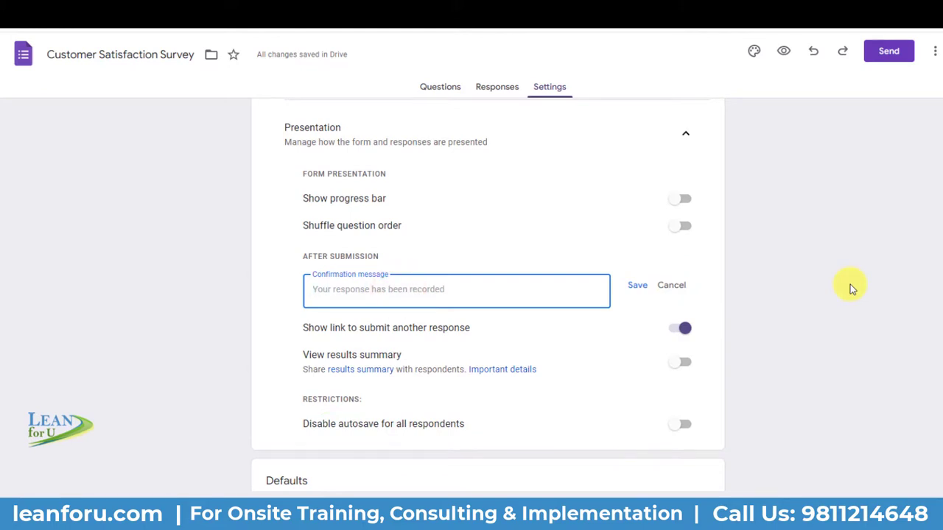
{"action": "type", "text": "T"}
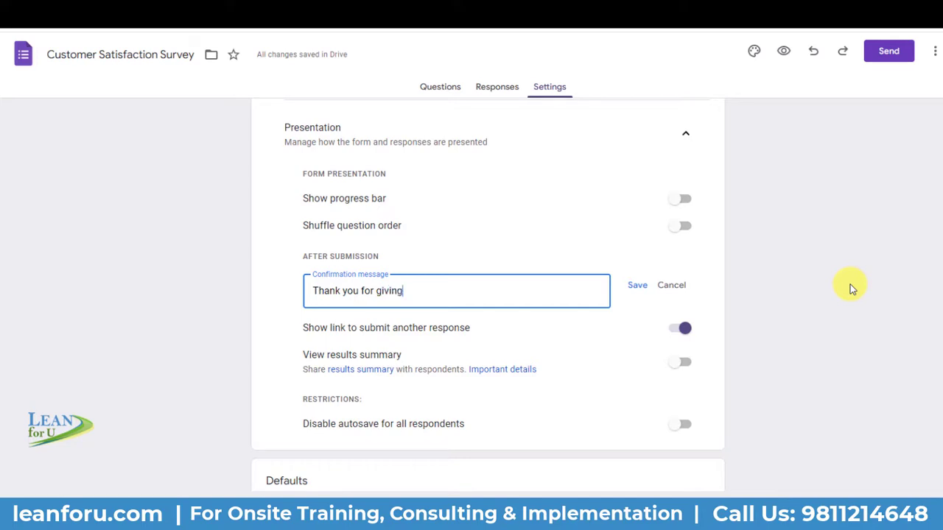
{"action": "type", "text": "hank you for giving your value feedb"}
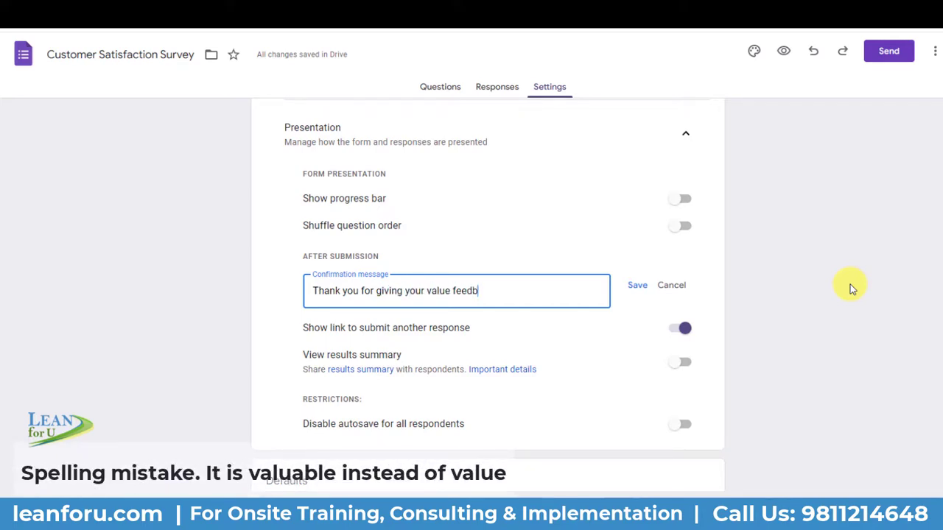
{"action": "type", "text": "ack. We shall try our"}
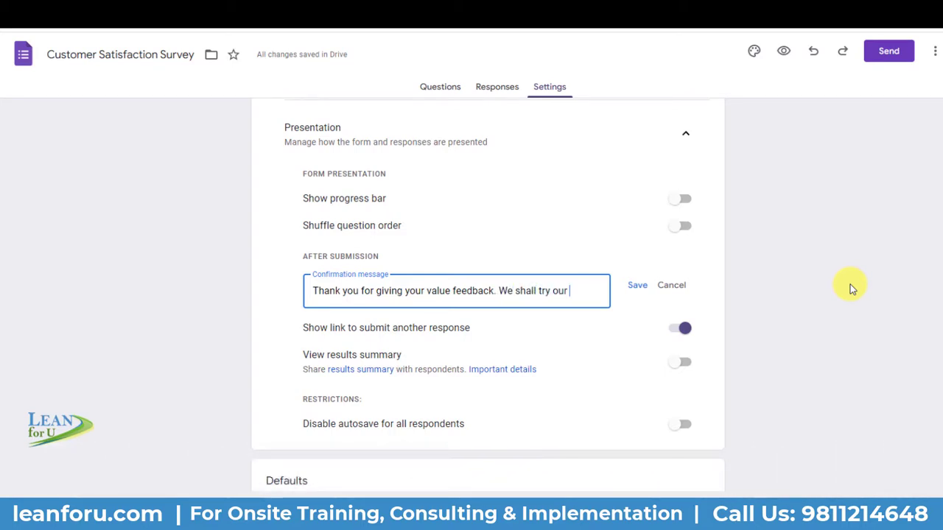
{"action": "type", "text": " best to work on it."}
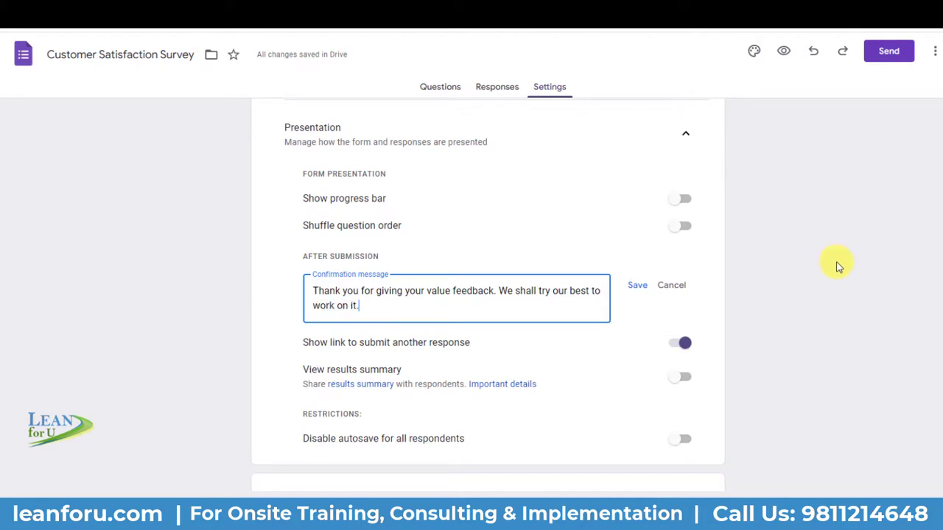
{"action": "scroll", "coordinate": [774, 307], "scroll_direction": "down", "scroll_amount": 1}
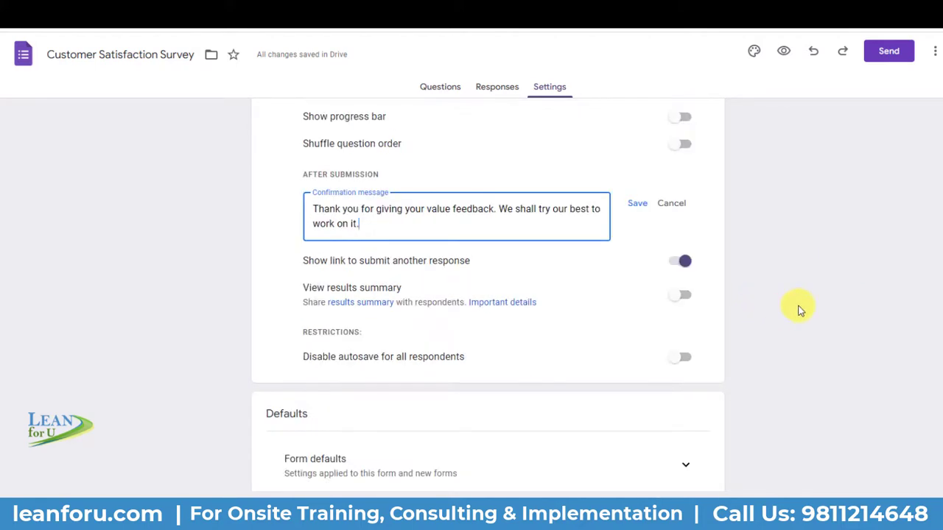
{"action": "left_click", "coordinate": [637, 203]}
{"action": "scroll", "coordinate": [537, 383], "scroll_direction": "up", "scroll_amount": 4}
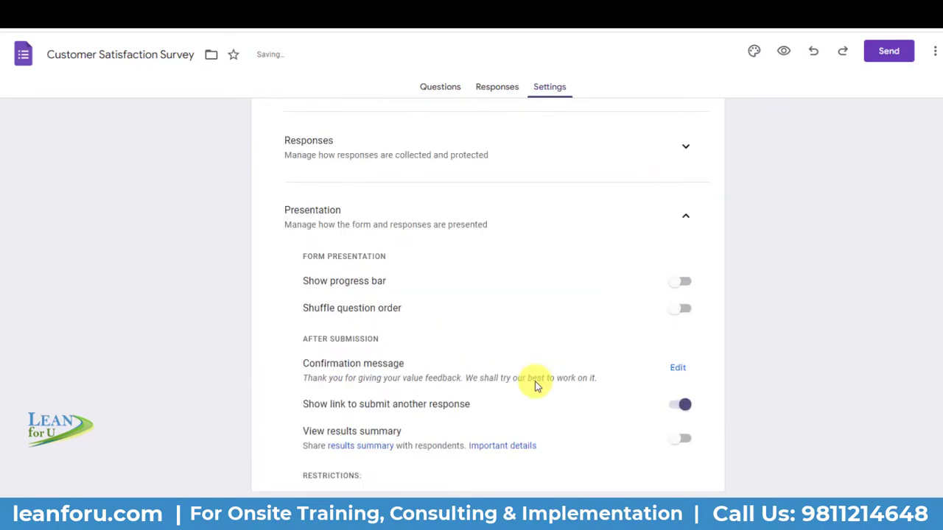
Look through the finished form's questions once more and open the options for sending the form.
{"action": "left_click", "coordinate": [437, 88]}
{"action": "left_click", "coordinate": [816, 288]}
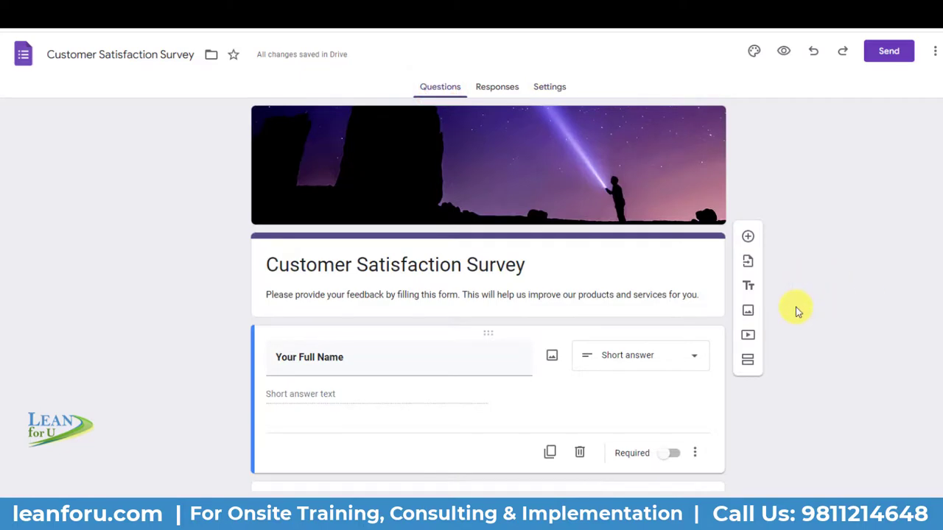
{"action": "scroll", "coordinate": [796, 309], "scroll_direction": "down", "scroll_amount": 7}
{"action": "scroll", "coordinate": [792, 321], "scroll_direction": "up", "scroll_amount": 7}
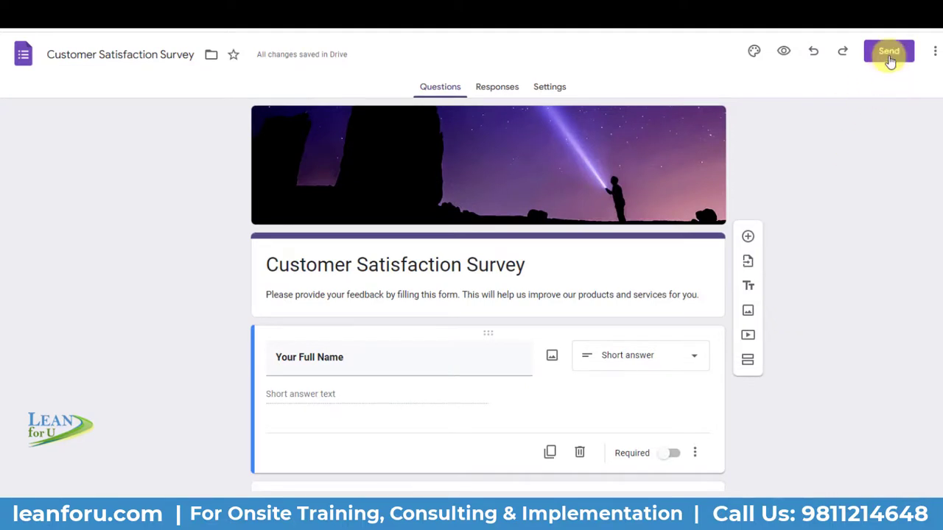
{"action": "left_click", "coordinate": [890, 52]}
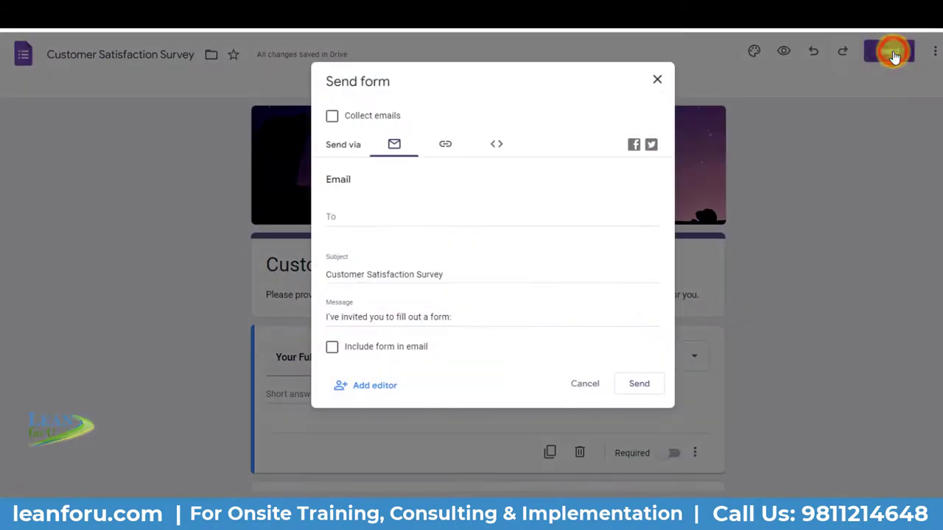